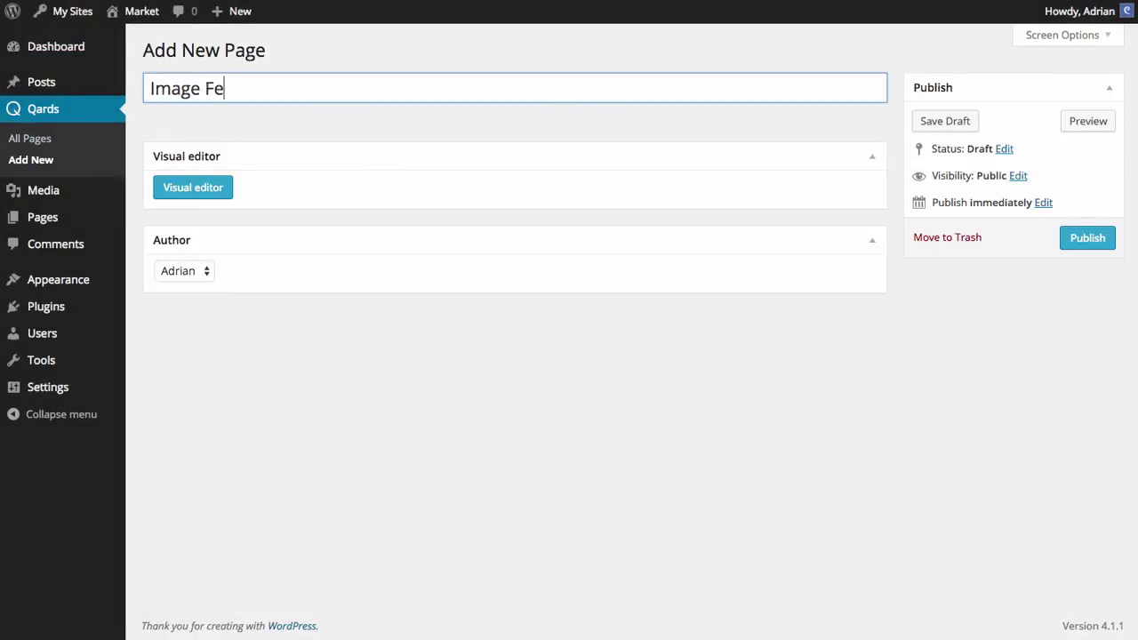
# Open the page in the visual editor and add the Photos cover as its first block.
pyautogui.click(205, 197)
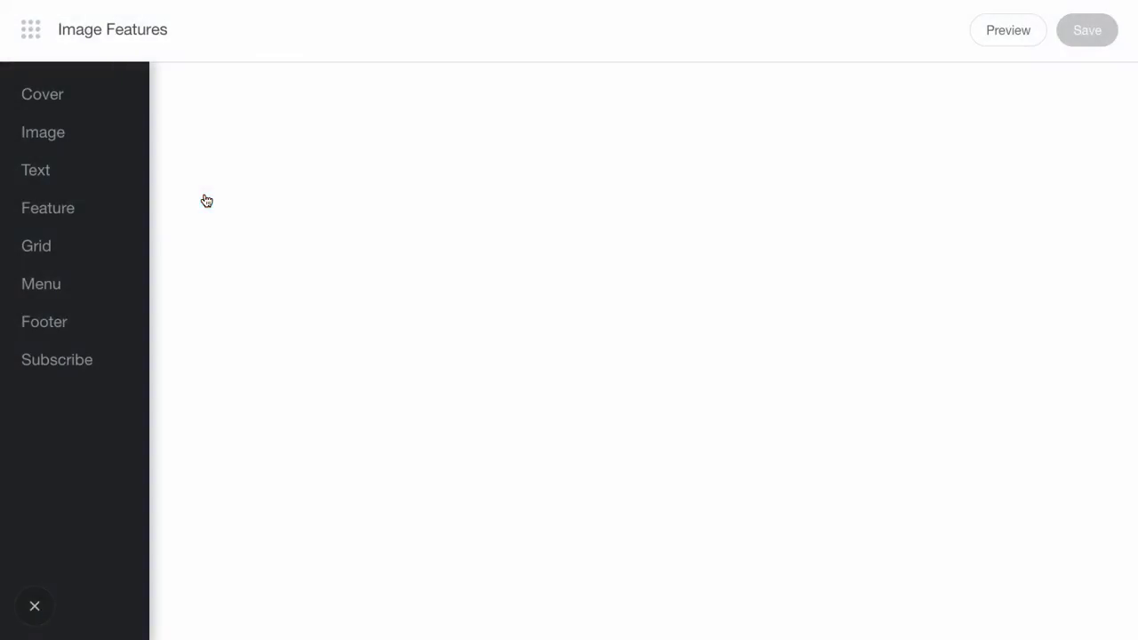
pyautogui.moveTo(122, 91)
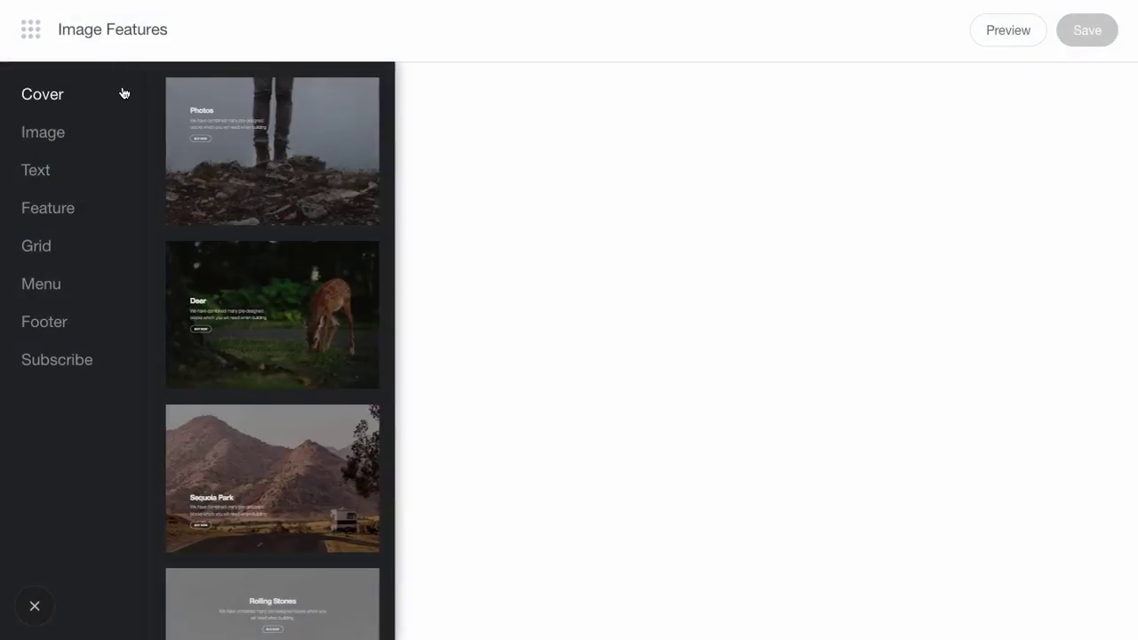
pyautogui.click(219, 141)
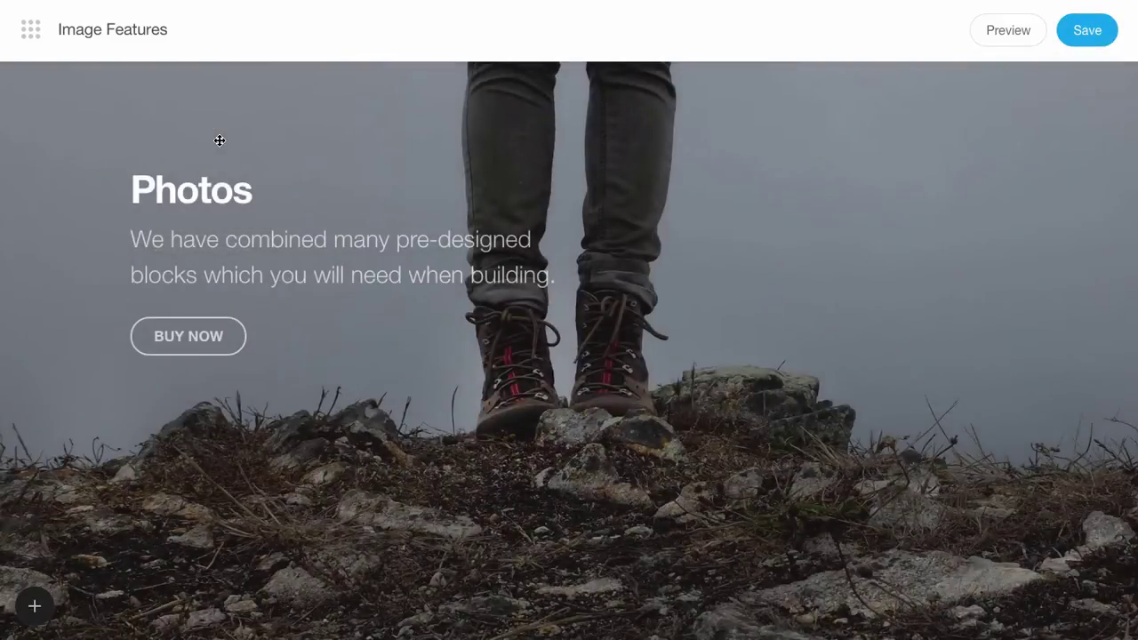
# Replace the cover's background image with photo-1.jpg.
pyautogui.click(523, 99)
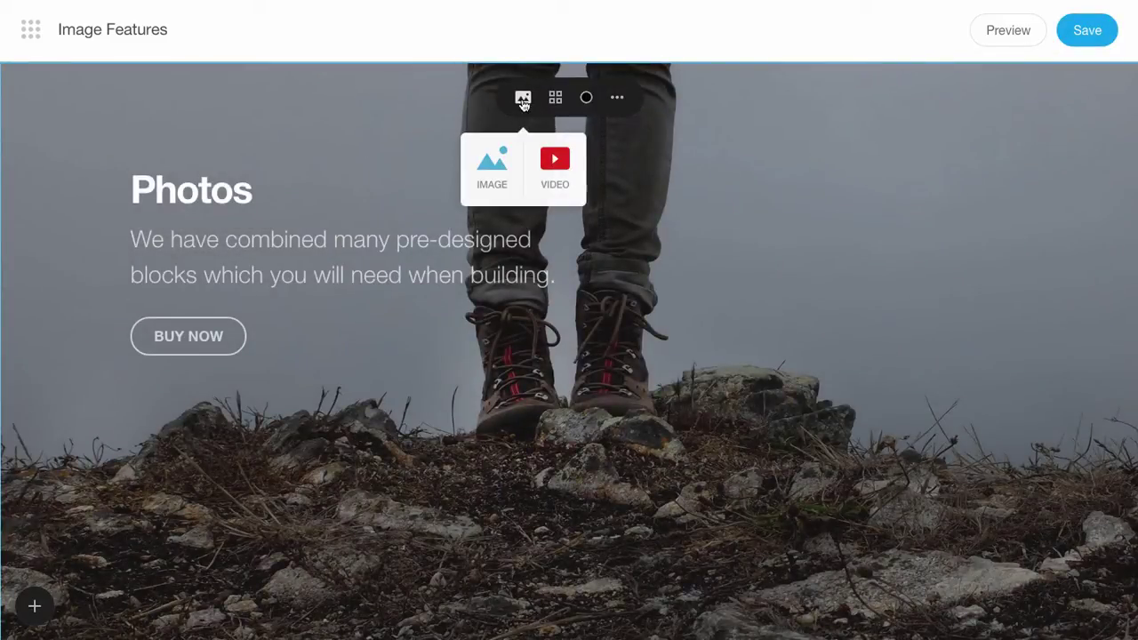
pyautogui.click(494, 161)
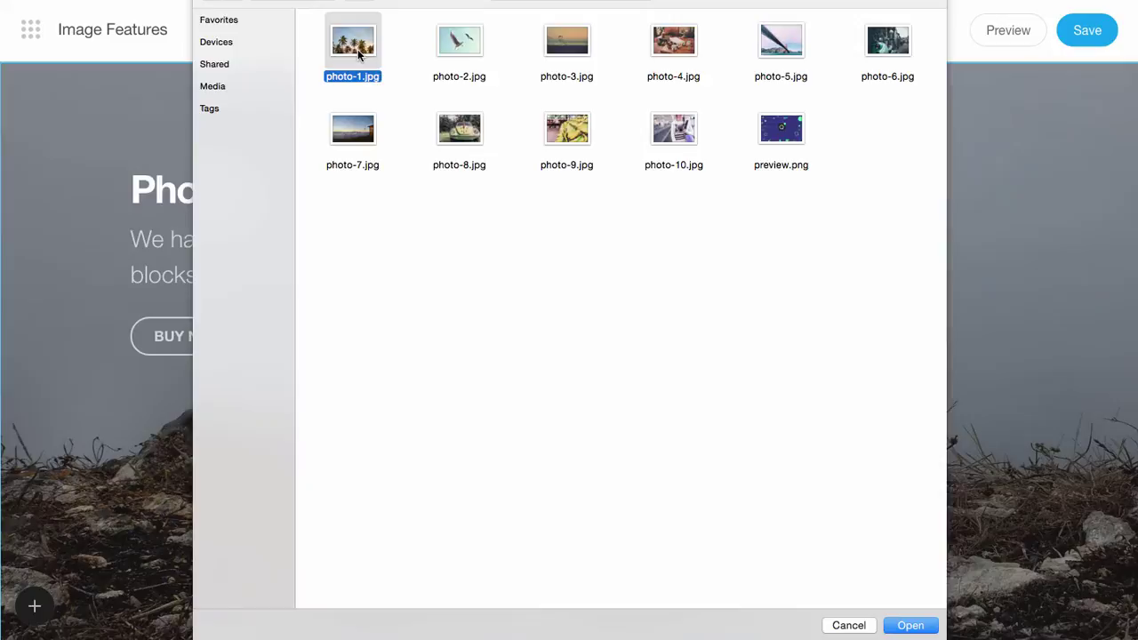
pyautogui.press('Return')
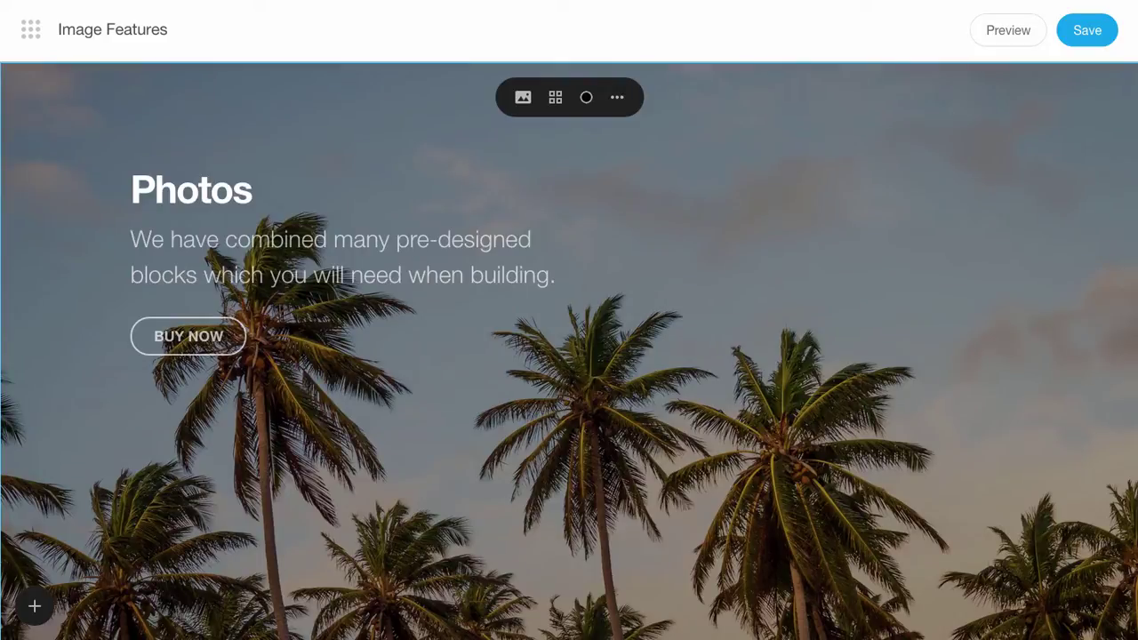
# Switch to Finder and bring photo-2.jpg from the Tutorial folder onto the cover as its background image.
pyautogui.press('super+Tab')
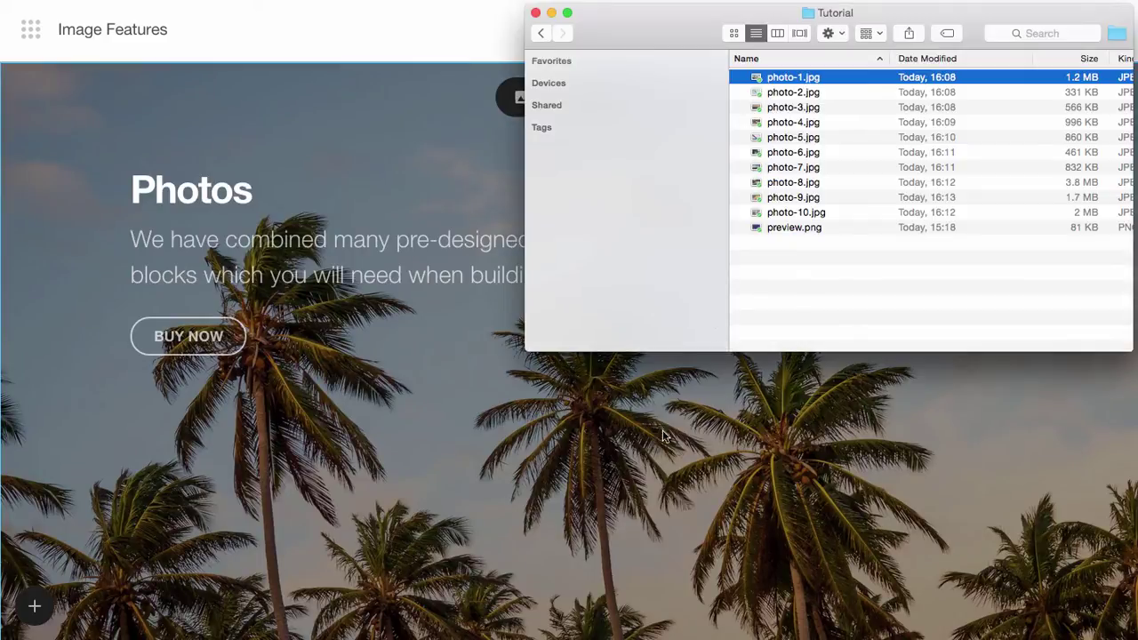
pyautogui.click(823, 95)
pyautogui.moveTo(823, 95); pyautogui.dragTo(398, 384)
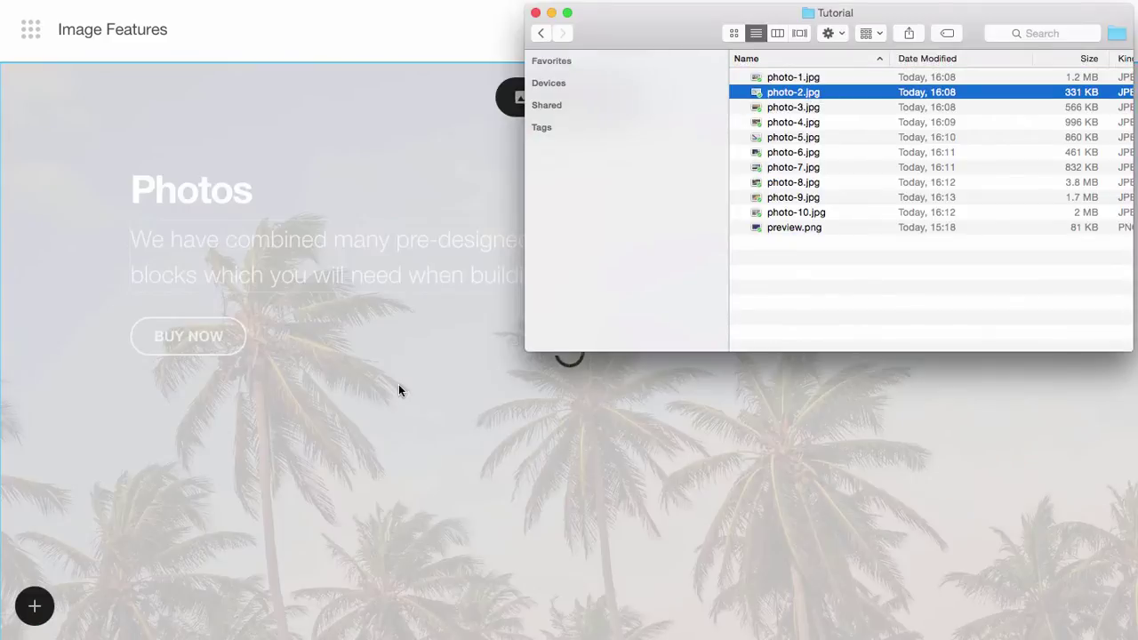
pyautogui.click(399, 386)
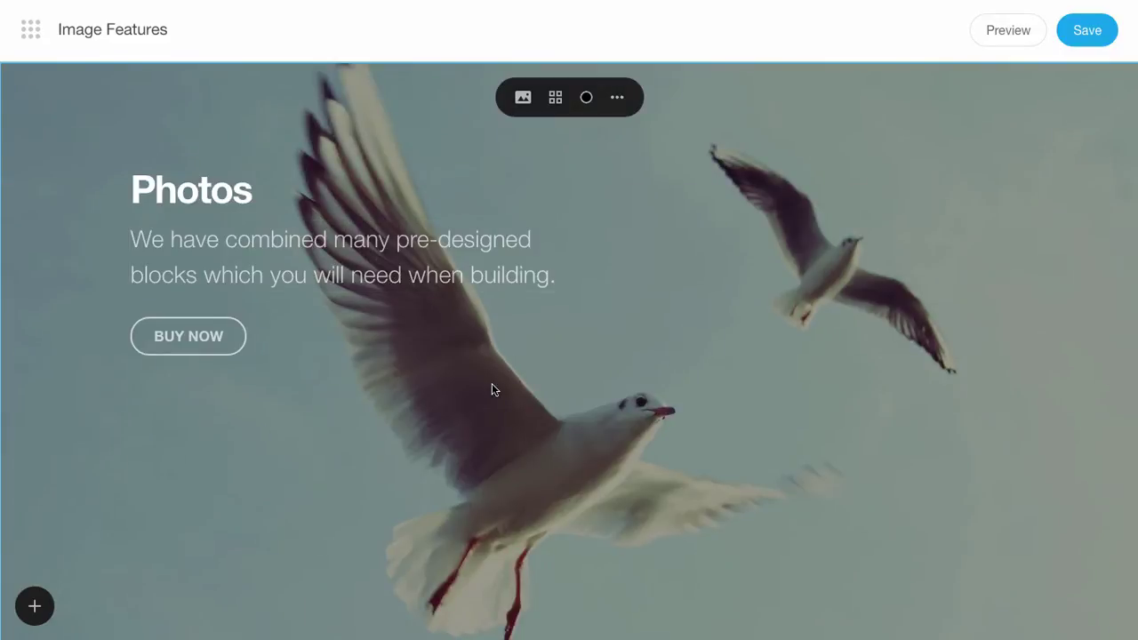
# Lower the opacity of the cover's colour overlay and tint it a muted pink.
pyautogui.click(588, 98)
pyautogui.moveTo(578, 158)
pyautogui.mouseDown()
pyautogui.moveTo(590, 159)
pyautogui.moveTo(536, 166)
pyautogui.moveTo(559, 167)
pyautogui.mouseUp()
pyautogui.click(626, 234)
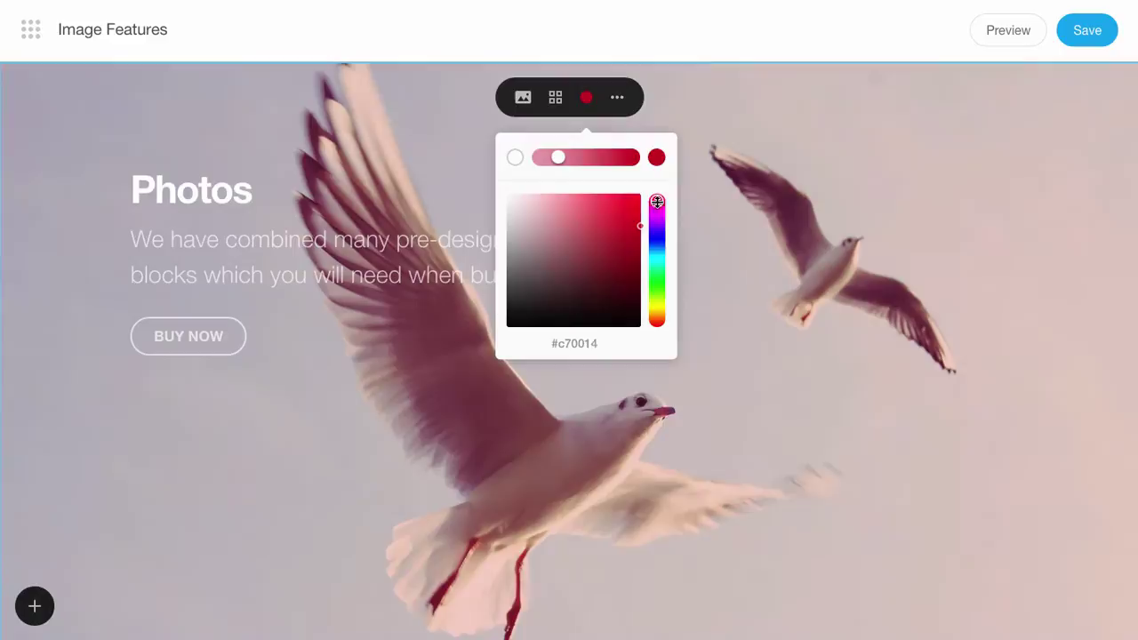
pyautogui.moveTo(657, 202)
pyautogui.mouseDown()
pyautogui.moveTo(656, 279)
pyautogui.moveTo(657, 201)
pyautogui.mouseUp()
pyautogui.click(530, 213)
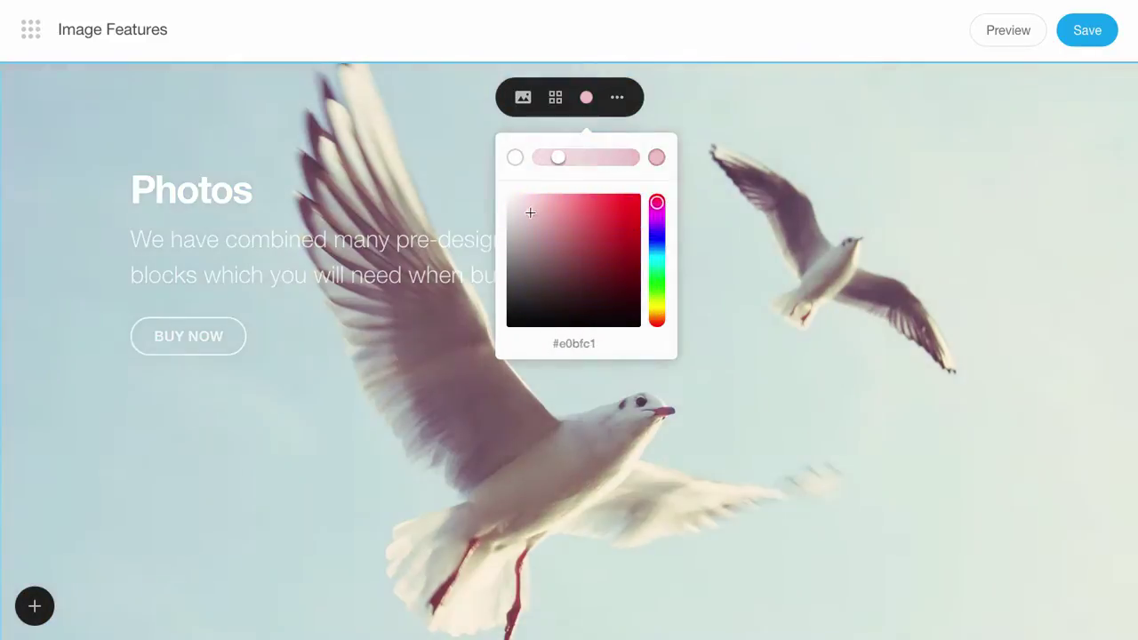
pyautogui.click(561, 225)
# Change the cover's layout so its text and button sit in the centre, keeping header, hero and button shown.
pyautogui.click(558, 100)
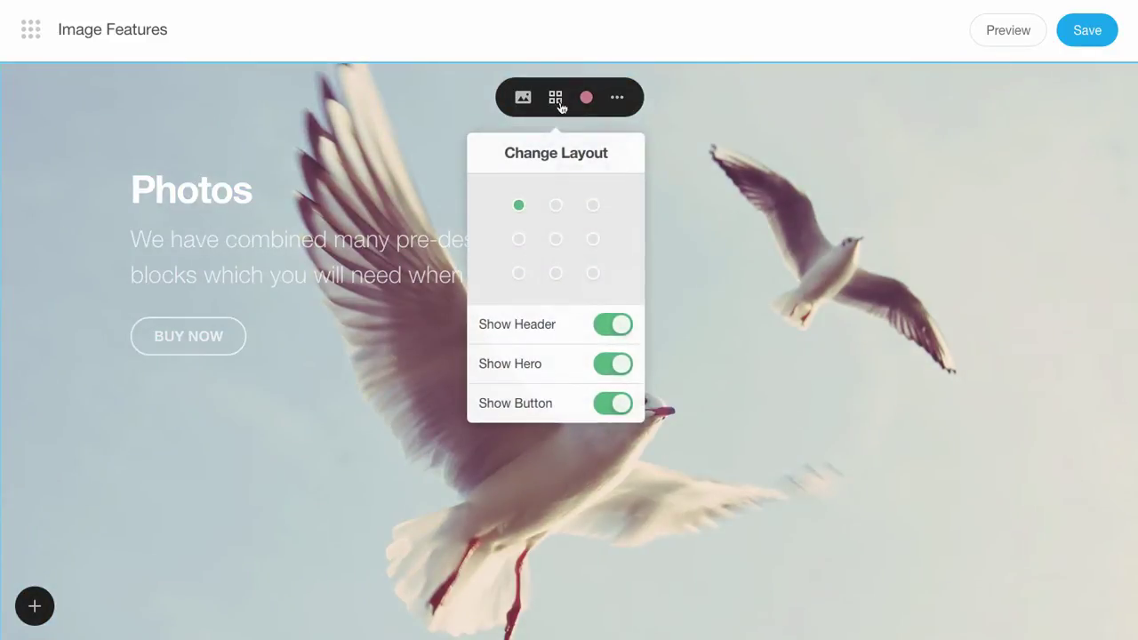
pyautogui.click(557, 205)
pyautogui.click(555, 240)
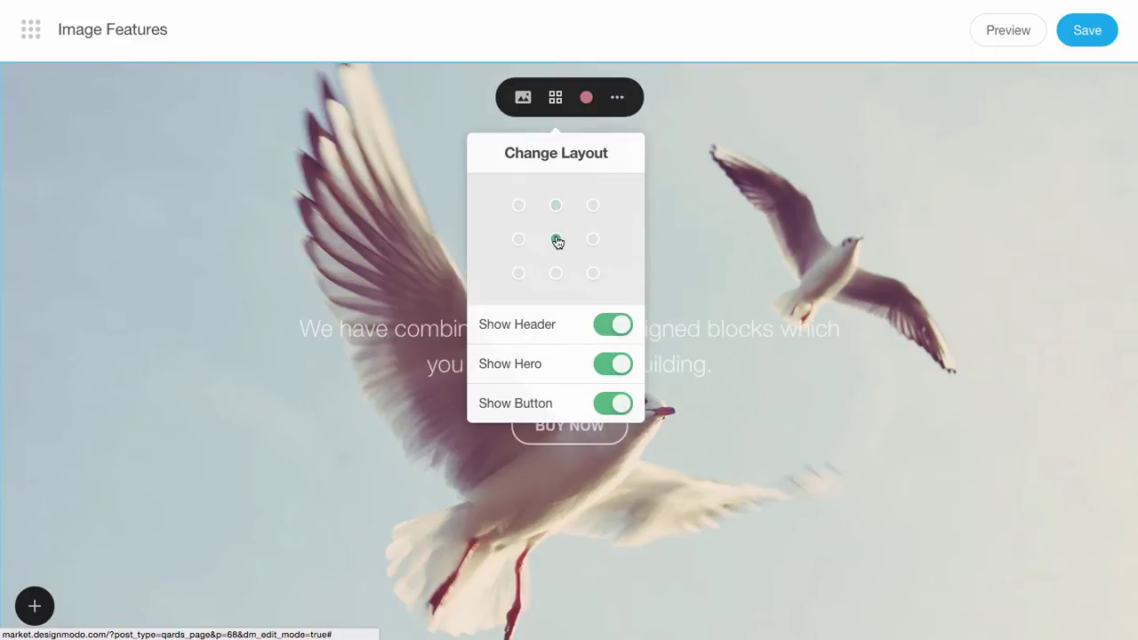
pyautogui.click(709, 255)
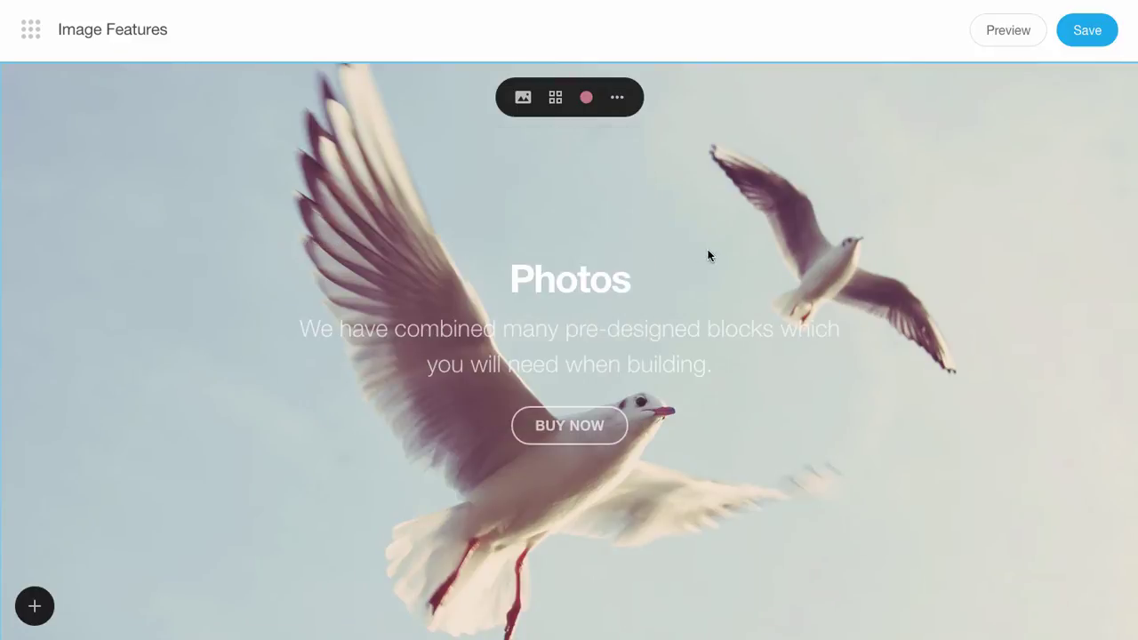
pyautogui.click(555, 99)
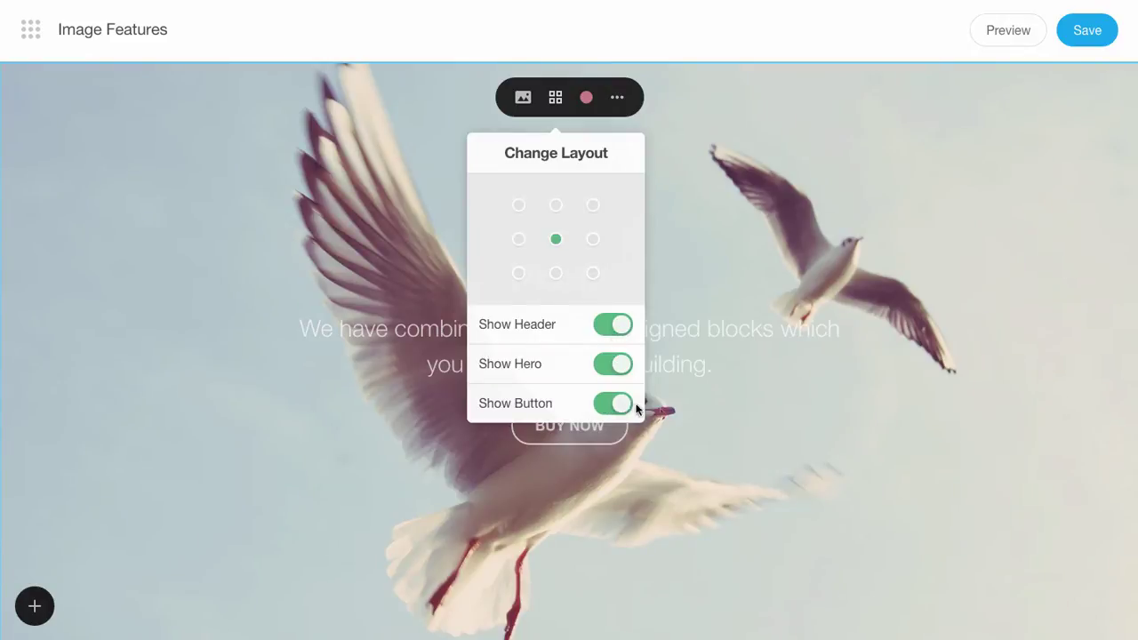
pyautogui.click(780, 446)
# Add the Image #2 block, which has a caption under the picture, below the cover.
pyautogui.click(35, 606)
pyautogui.click(107, 134)
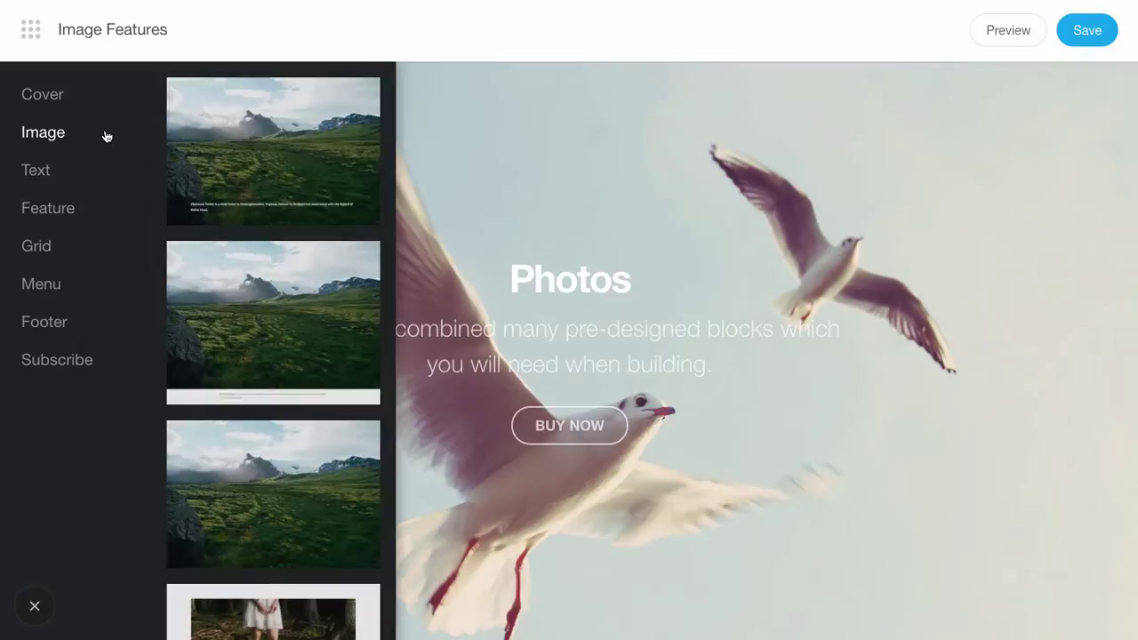
pyautogui.scroll(-5, 245, 136)
pyautogui.scroll(-2, 246, 136)
pyautogui.scroll(5, 245, 136)
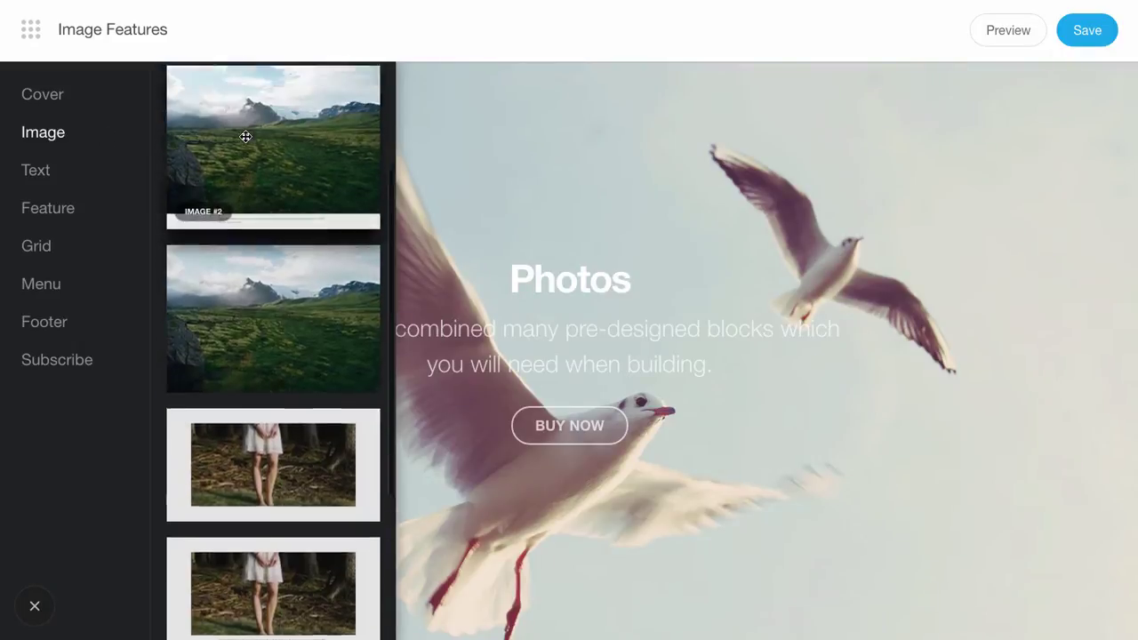
pyautogui.click(278, 160)
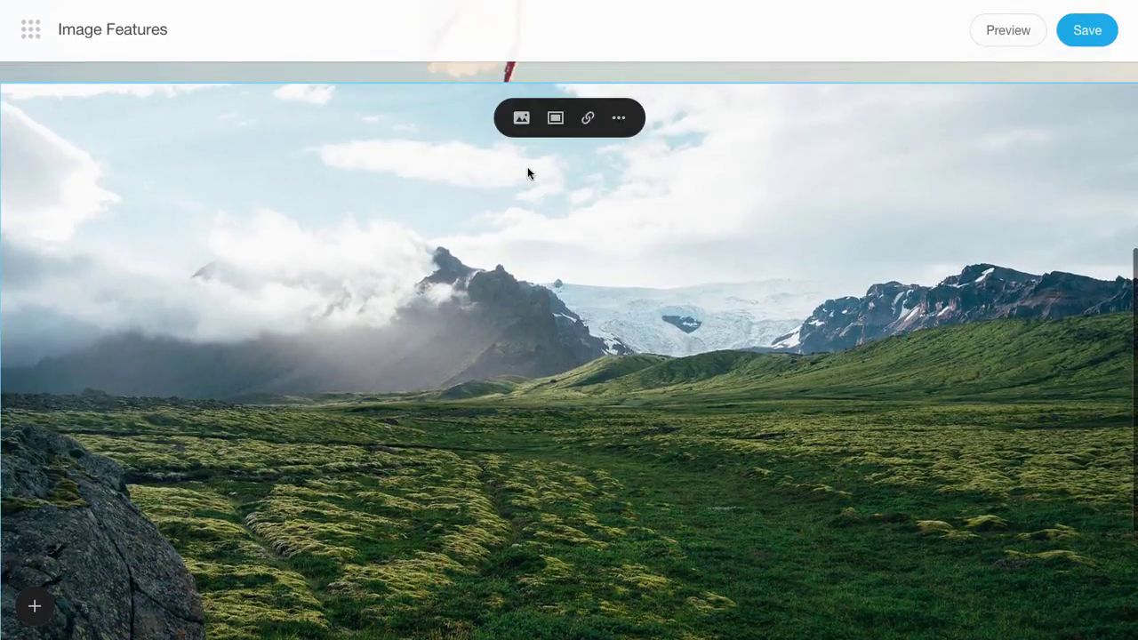
# Replace the picture in the new image block with photo-1.jpg.
pyautogui.click(523, 120)
pyautogui.click(352, 27)
pyautogui.click(907, 625)
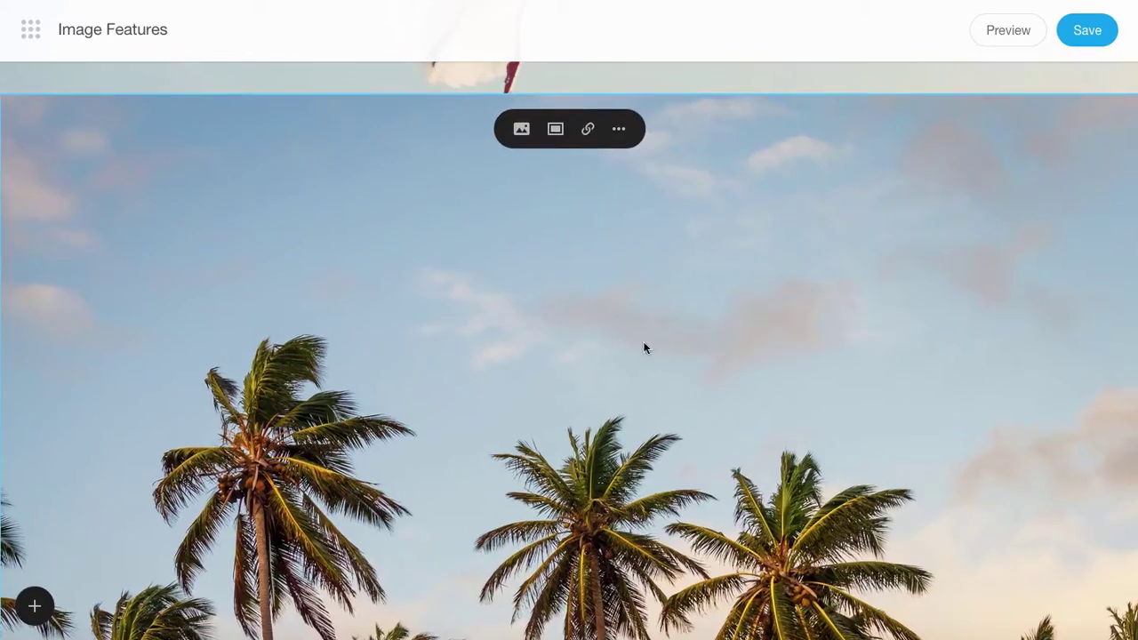
# Try the medium size for the palm tree image, and reduce it to the smallest size.
pyautogui.click(561, 139)
pyautogui.click(555, 242)
pyautogui.scroll(-2, 622, 266)
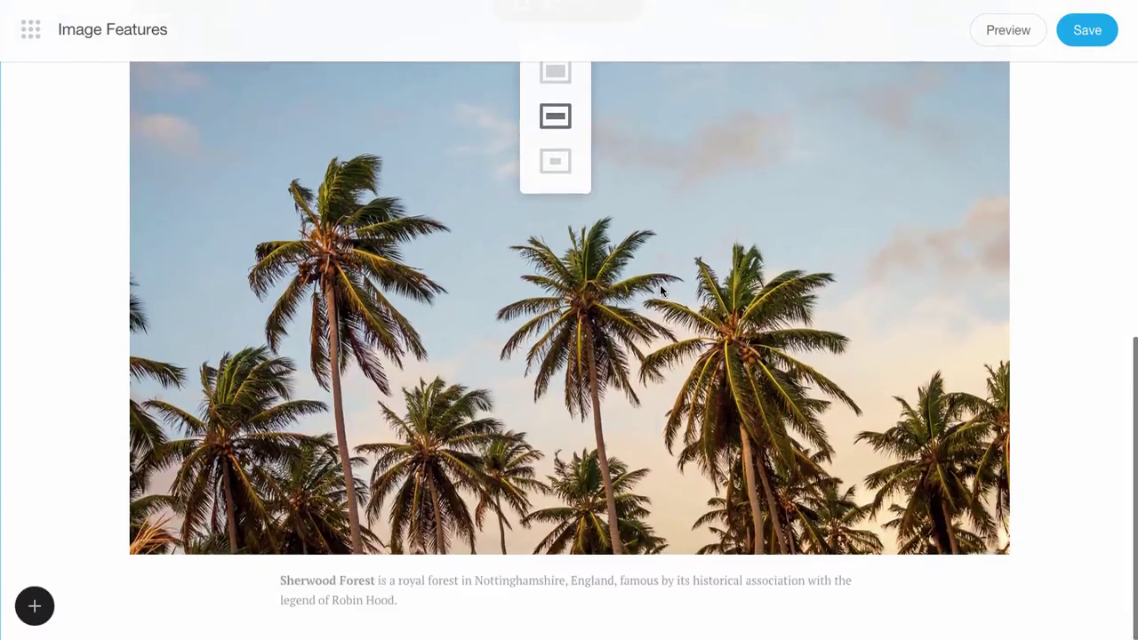
pyautogui.scroll(1, 659, 290)
pyautogui.scroll(2, 660, 291)
pyautogui.click(576, 347)
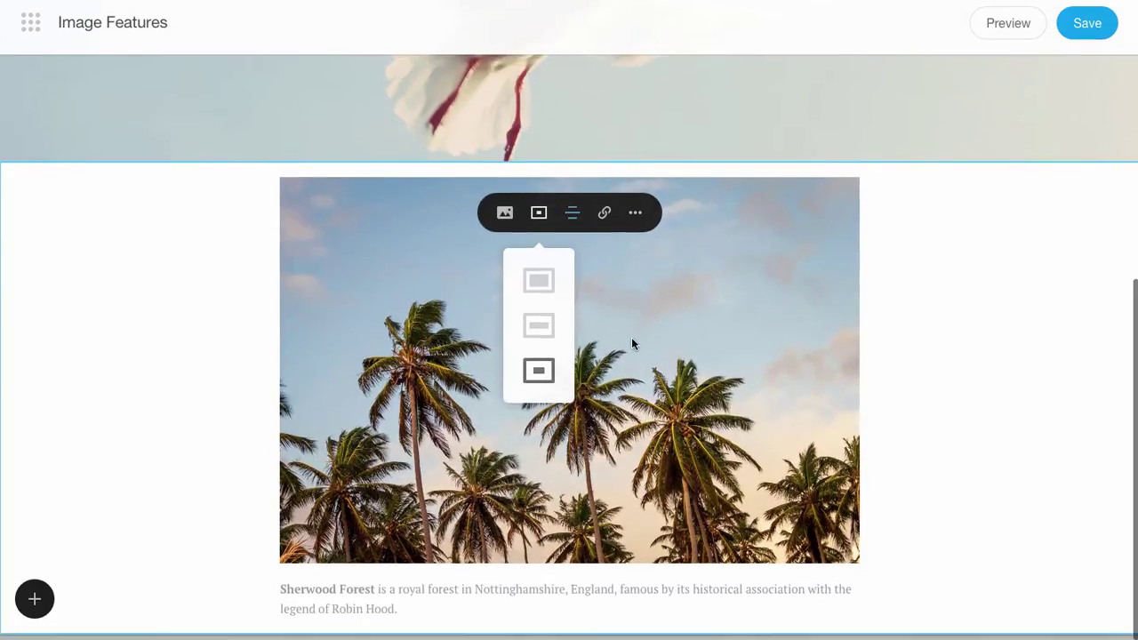
# Align the palm tree image and its caption to the left, and return them to the centre.
pyautogui.click(574, 224)
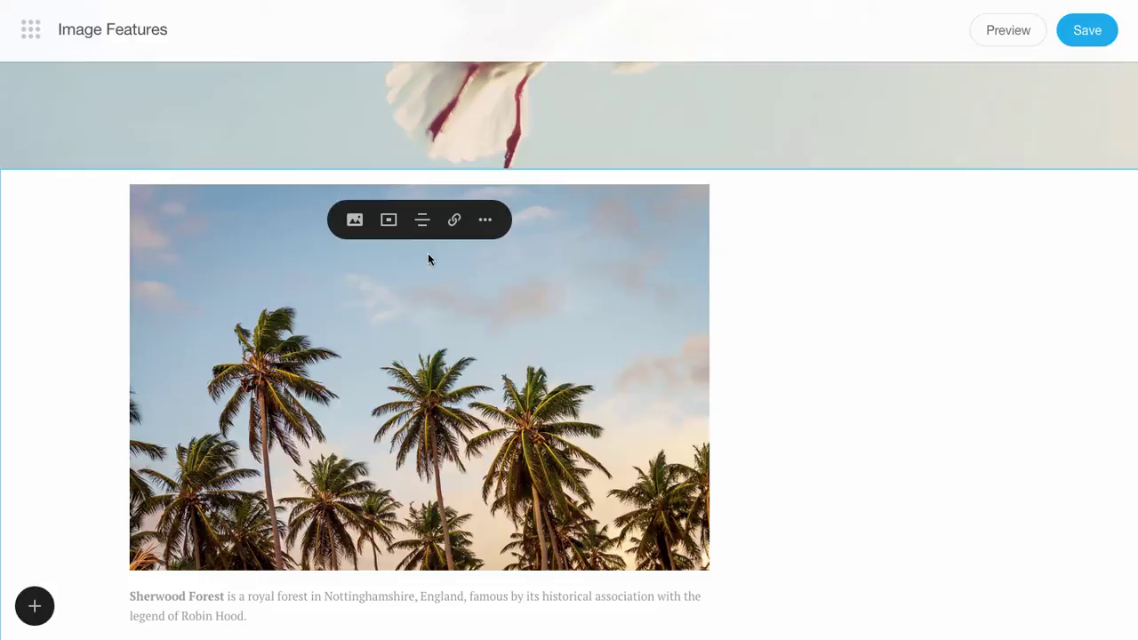
pyautogui.click(422, 221)
pyautogui.scroll(1, 599, 268)
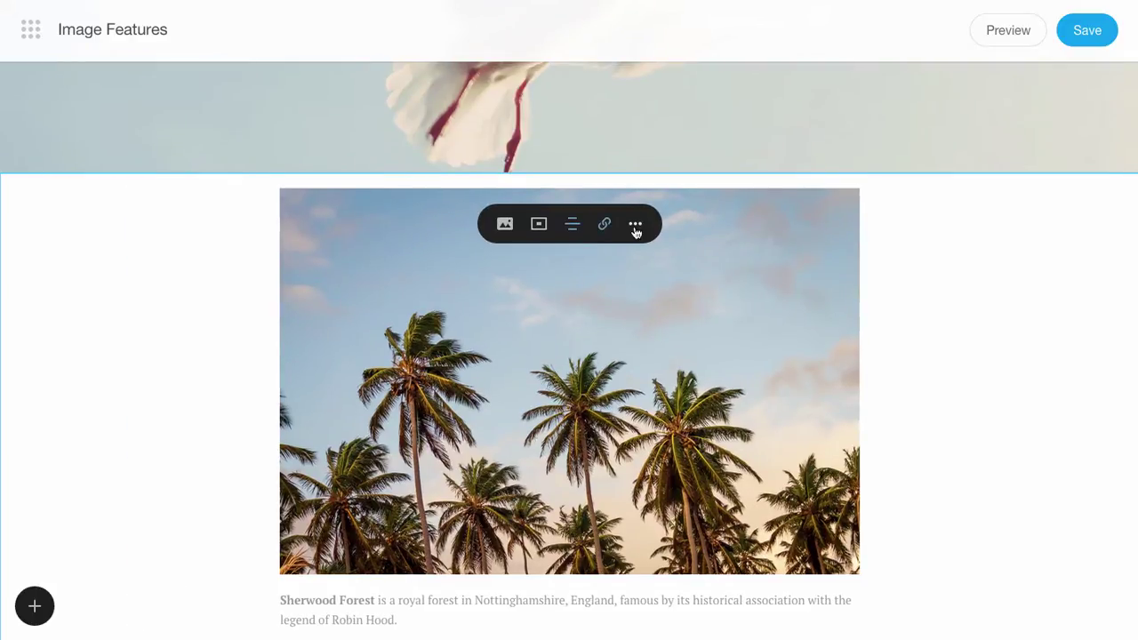
# Give the image block a solid dark pink background colour.
pyautogui.click(635, 223)
pyautogui.click(637, 358)
pyautogui.click(639, 278)
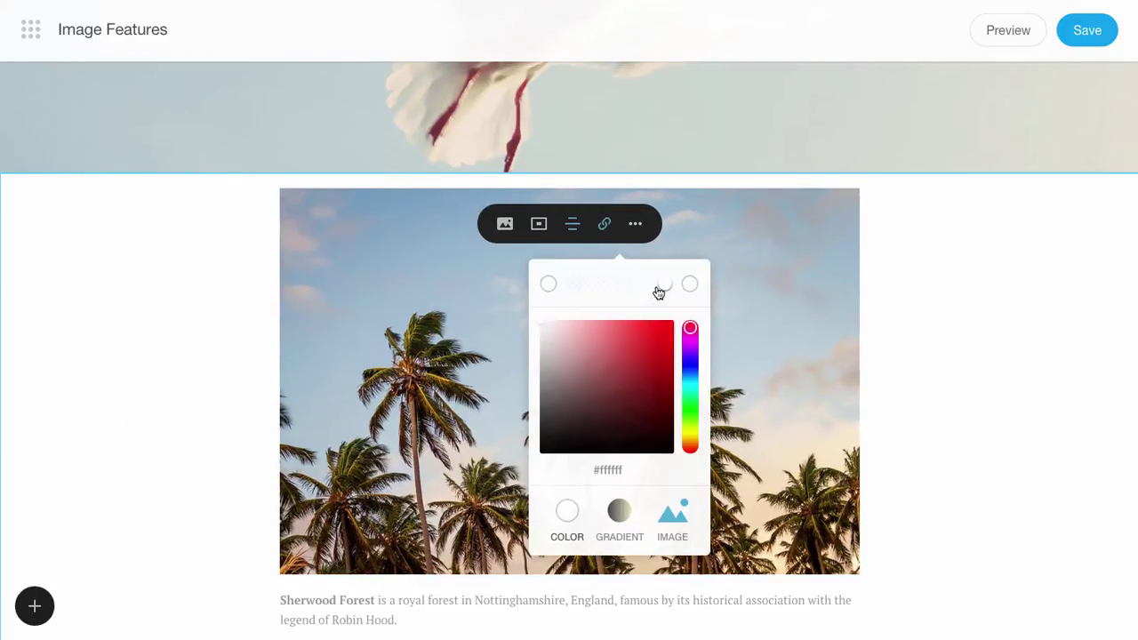
pyautogui.moveTo(613, 366); pyautogui.dragTo(613, 381)
# Give the image block a gradient background running from purple to light green #bcebc4.
pyautogui.click(620, 513)
pyautogui.click(633, 361)
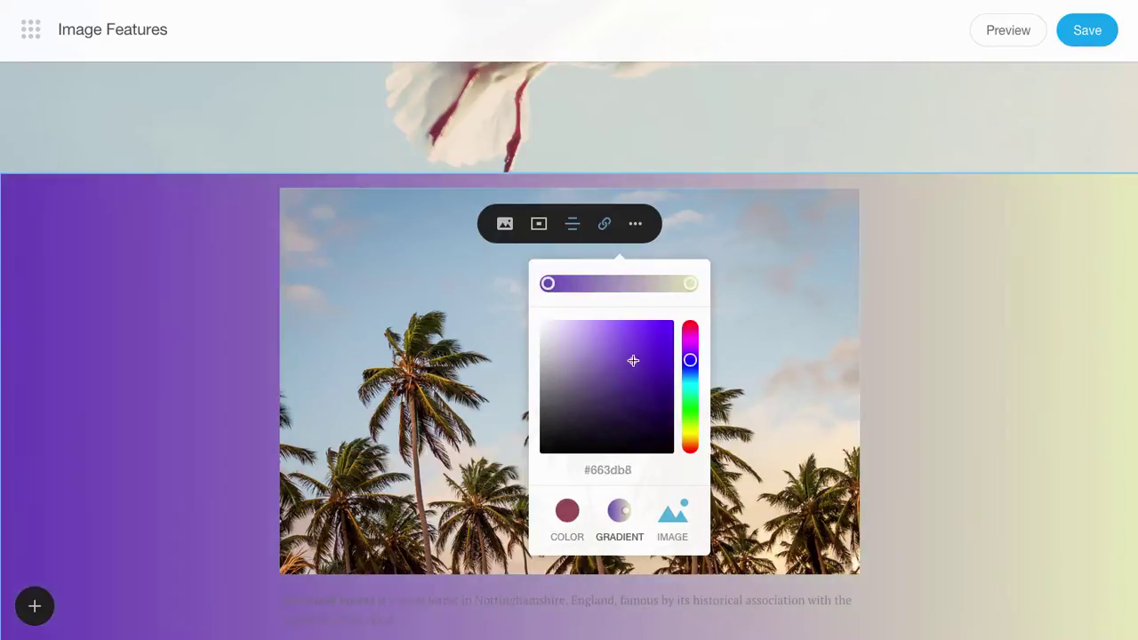
pyautogui.click(690, 284)
pyautogui.click(692, 405)
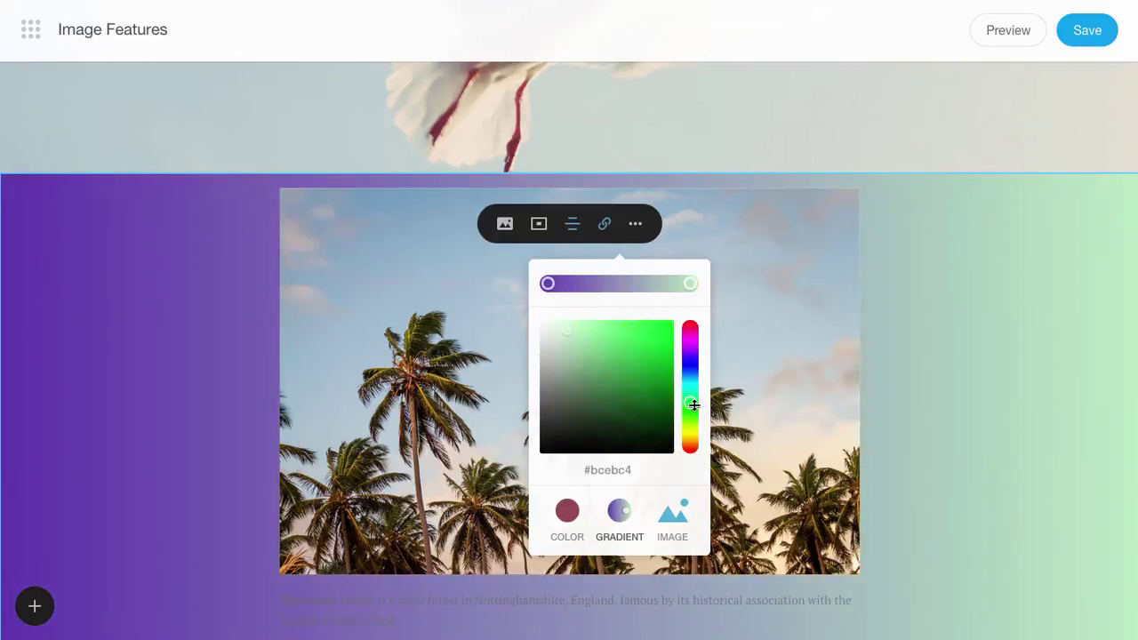
# Use photo-3.jpg as the image block's background.
pyautogui.click(673, 515)
pyautogui.click(625, 362)
pyautogui.click(567, 24)
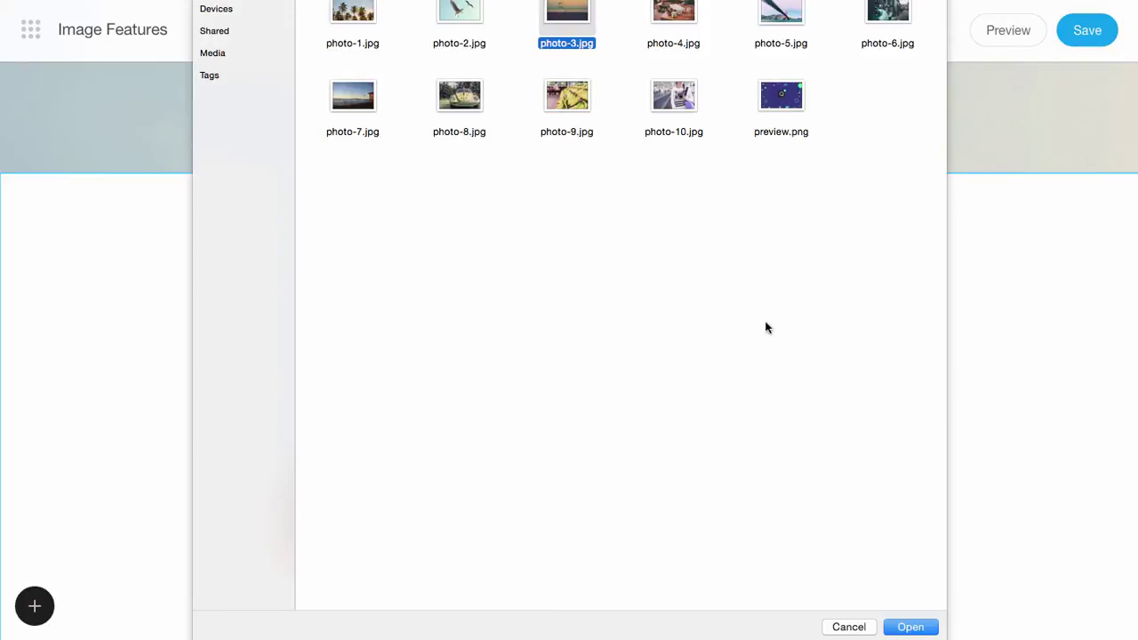
pyautogui.click(908, 627)
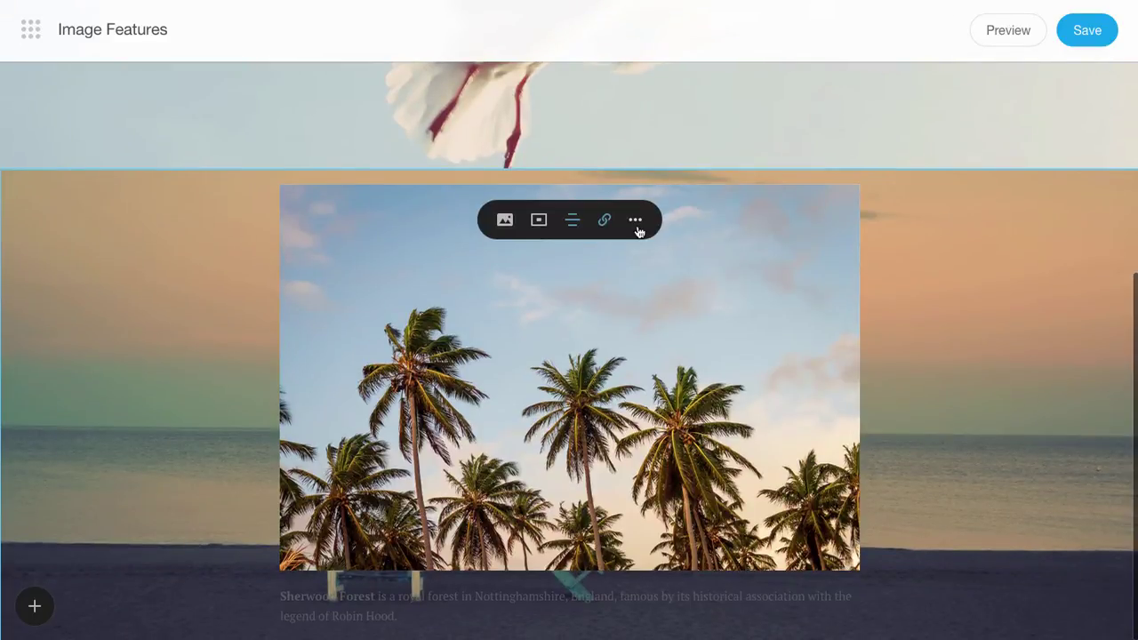
# Set the image block's top padding to 9 and bottom padding to 5.
pyautogui.click(636, 223)
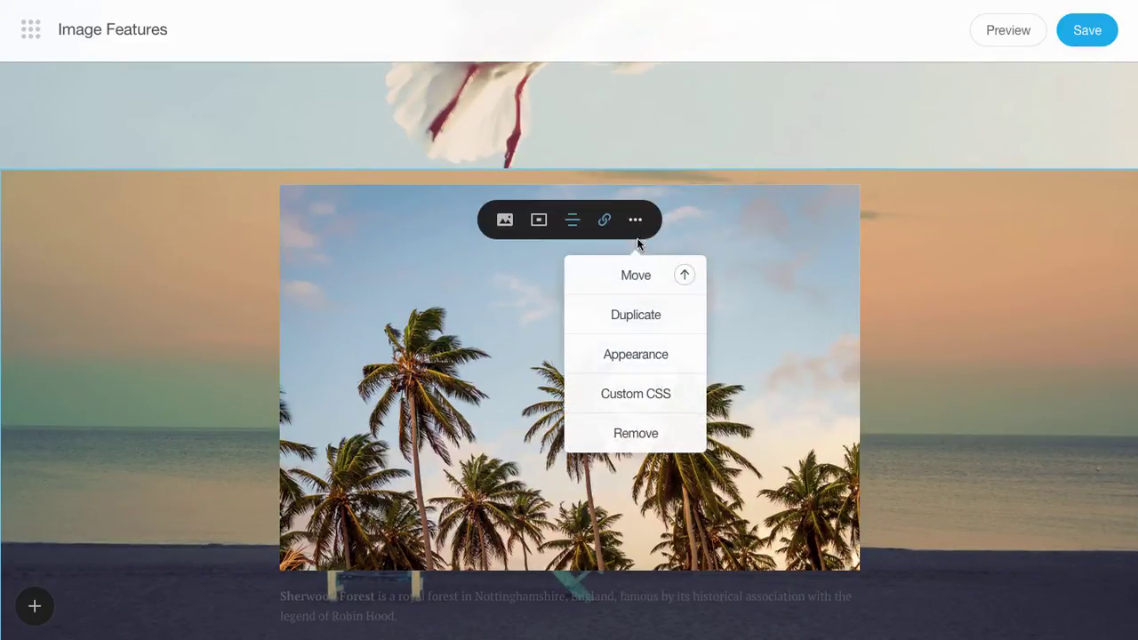
pyautogui.click(646, 356)
pyautogui.click(636, 314)
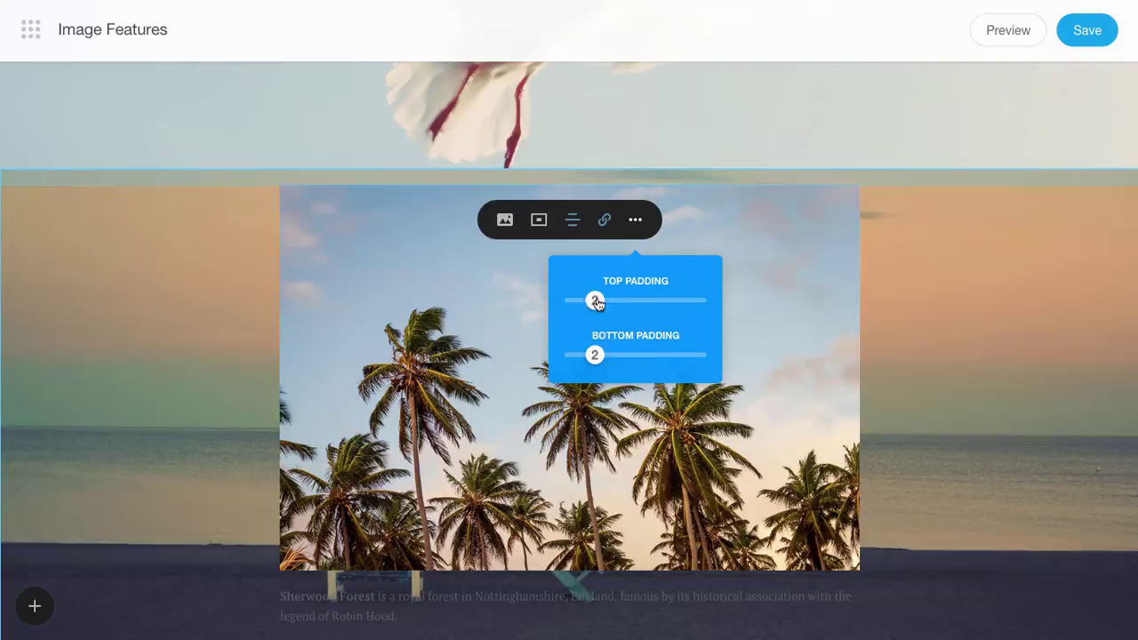
pyautogui.moveTo(595, 300); pyautogui.dragTo(634, 331)
pyautogui.moveTo(594, 386); pyautogui.dragTo(625, 386)
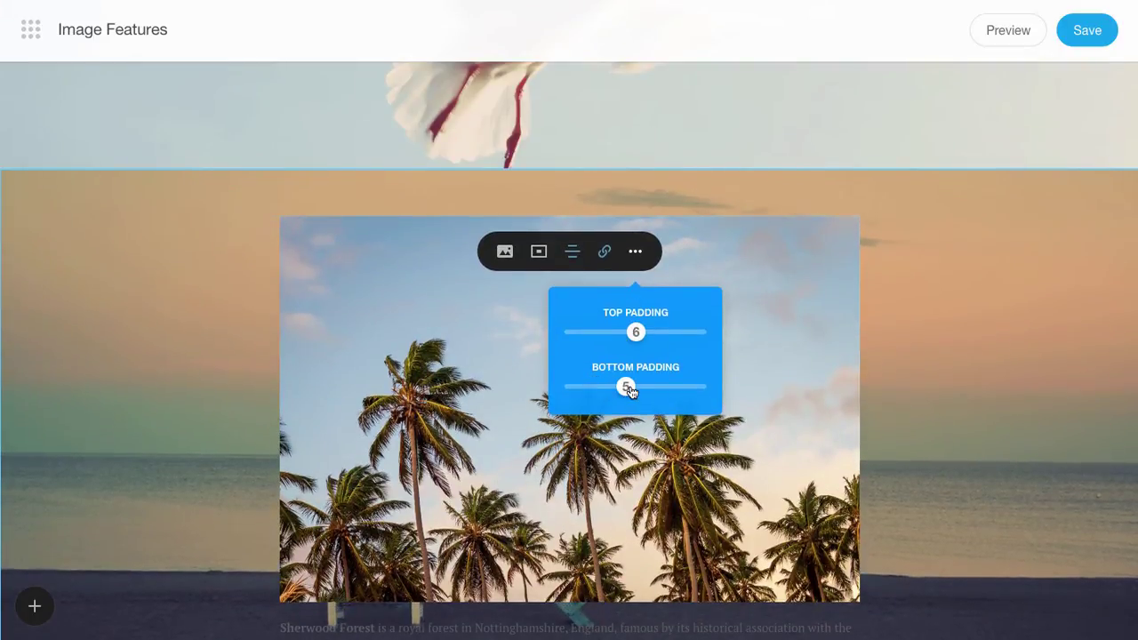
pyautogui.moveTo(635, 332); pyautogui.dragTo(666, 332)
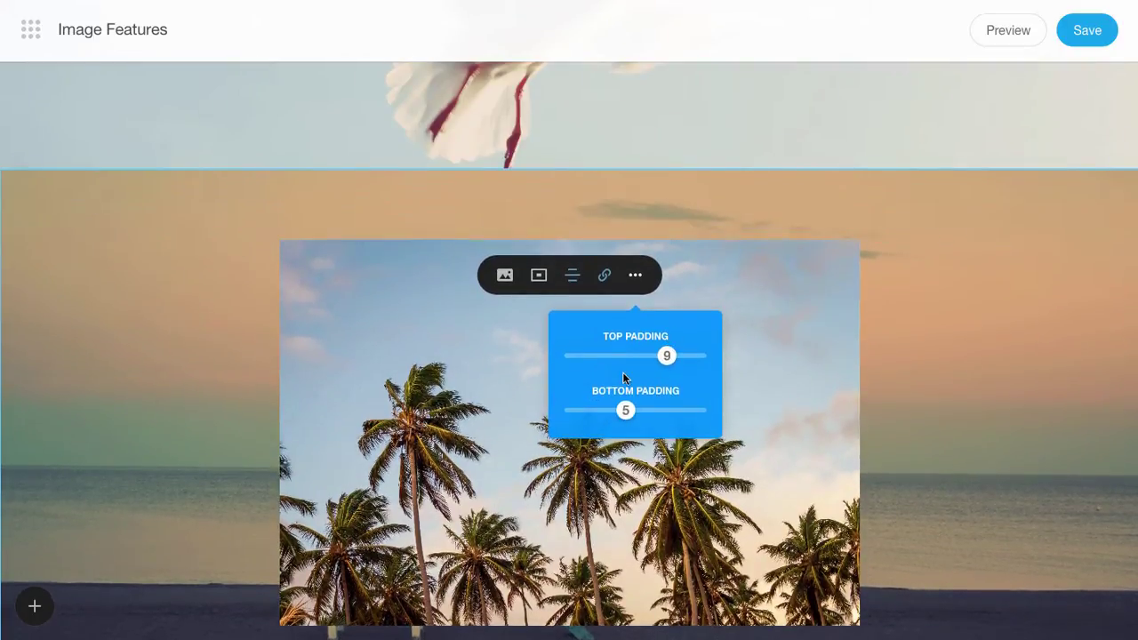
pyautogui.click(636, 282)
# Set the palm tree image to the medium size and switch the block's background to the purple-to-green gradient.
pyautogui.click(541, 276)
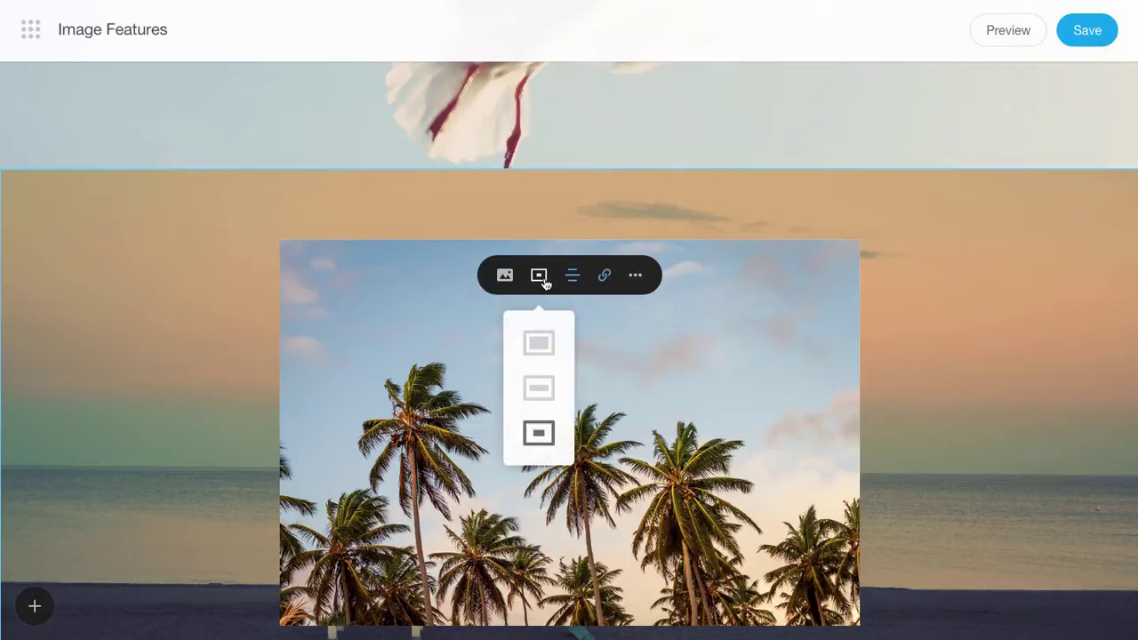
pyautogui.click(541, 390)
pyautogui.click(613, 199)
pyautogui.click(615, 329)
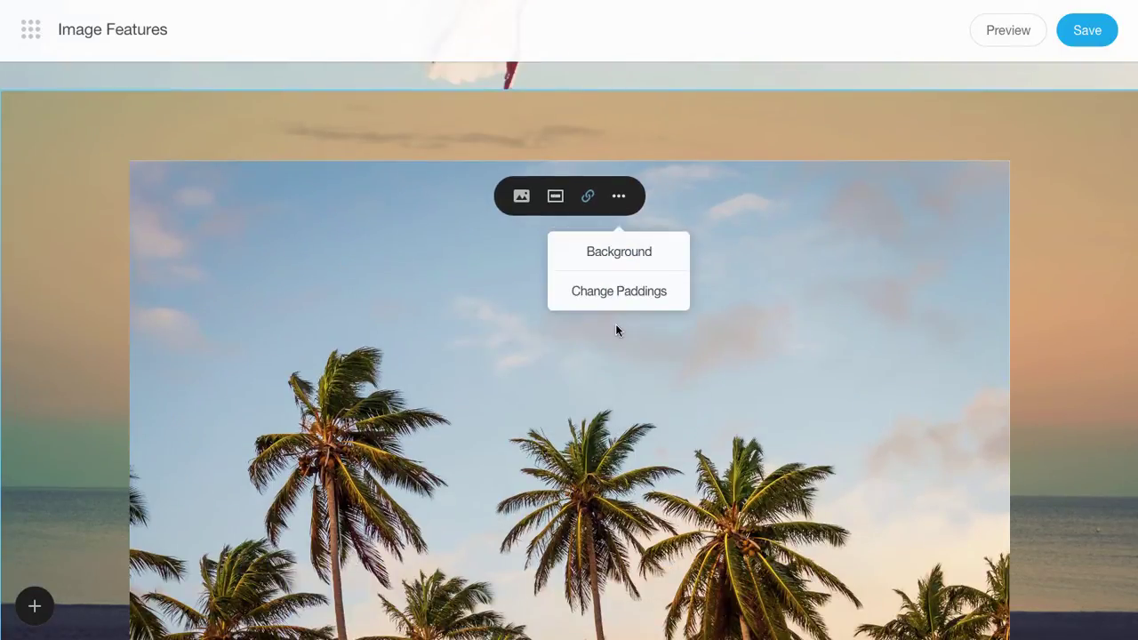
pyautogui.click(617, 254)
pyautogui.click(601, 446)
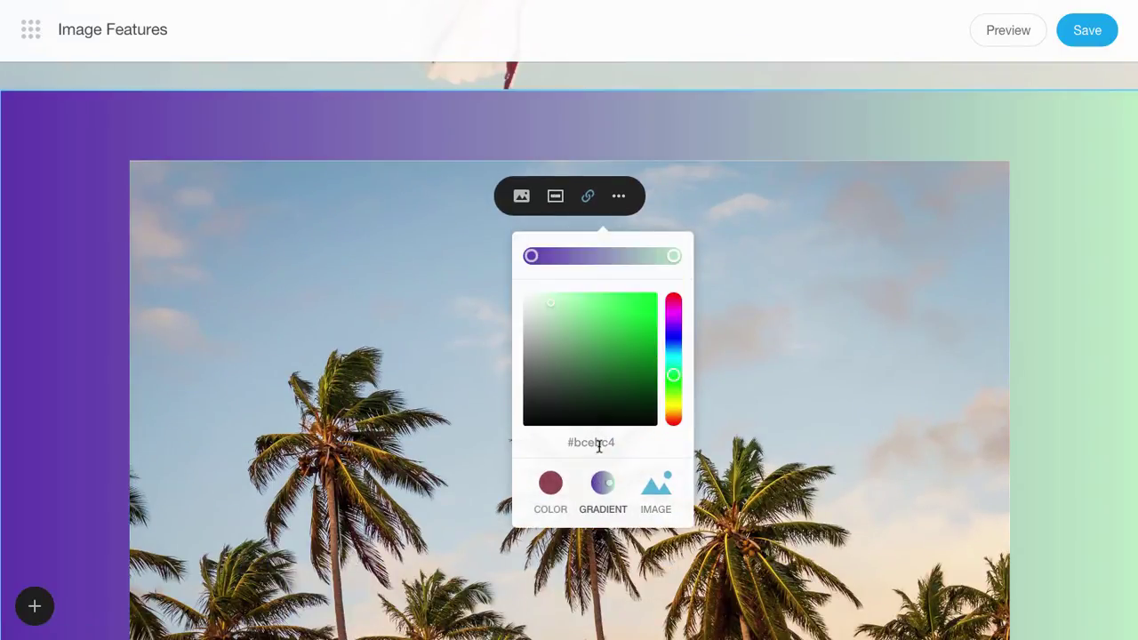
# Switch the palm tree image to the largest size in the image block.
pyautogui.click(684, 147)
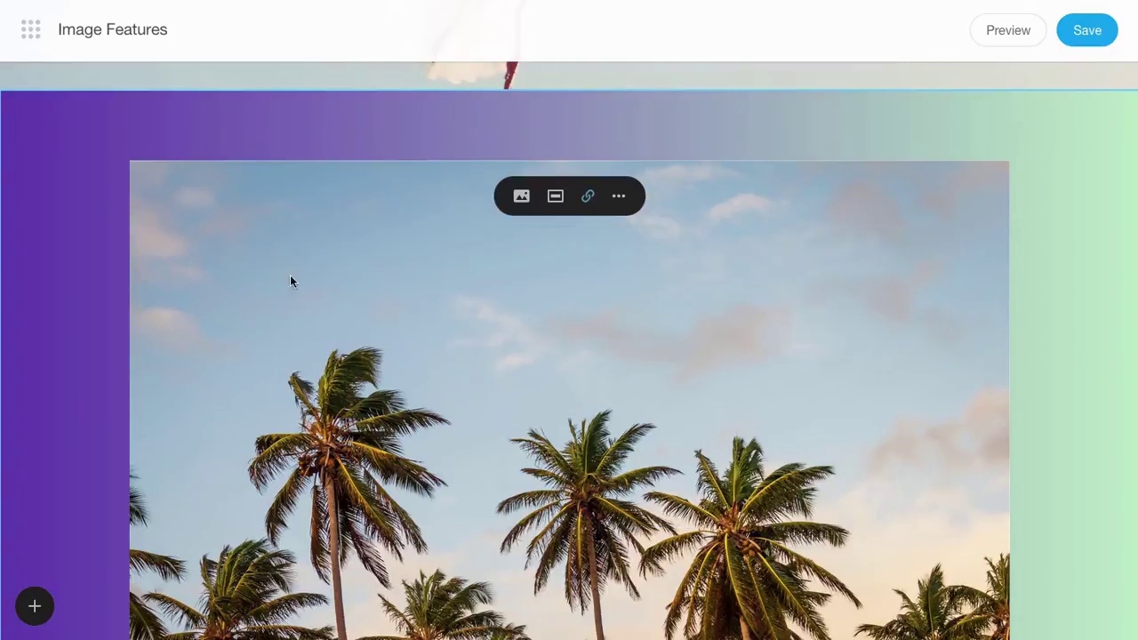
pyautogui.scroll(-2, 82, 405)
pyautogui.scroll(2, 82, 404)
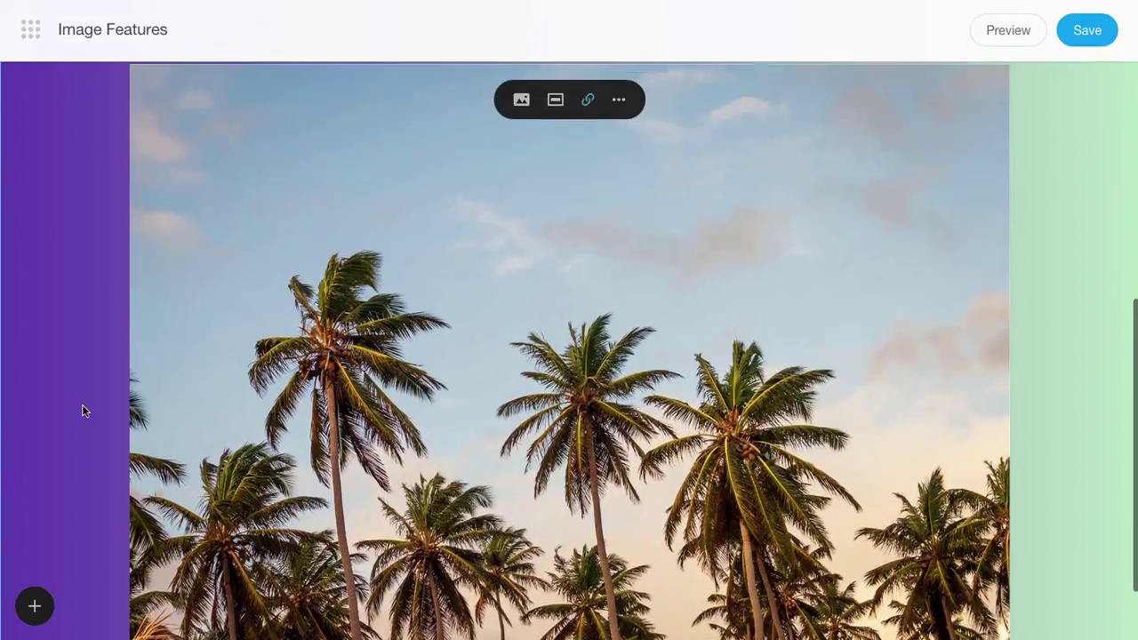
pyautogui.click(553, 167)
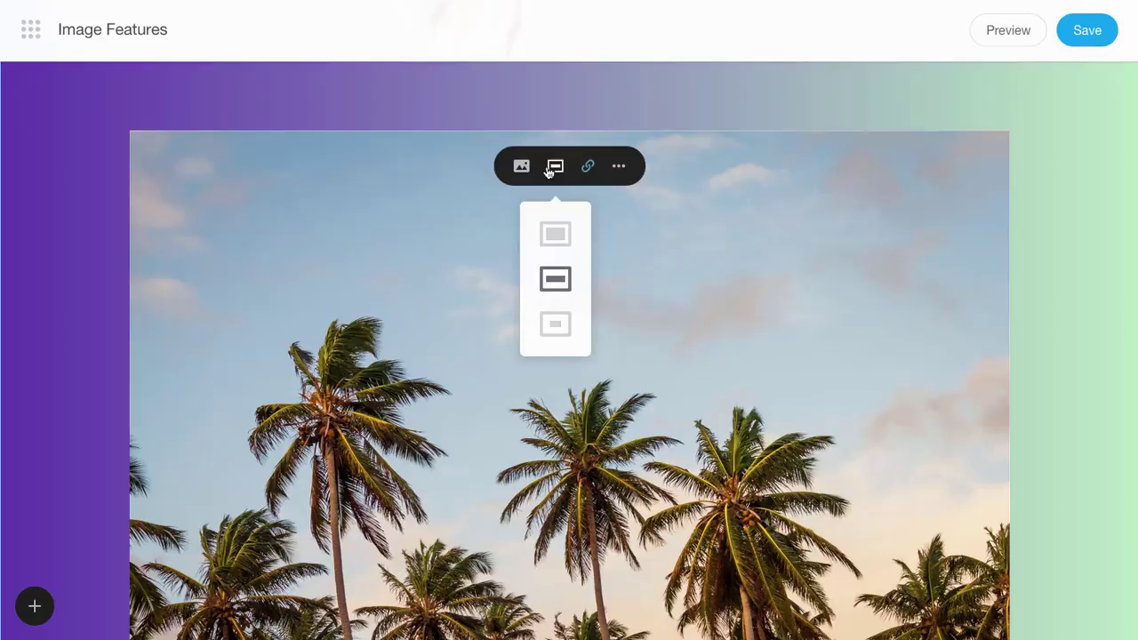
pyautogui.click(555, 234)
# Delete the palm tree image block from the page.
pyautogui.click(619, 204)
pyautogui.click(630, 421)
pyautogui.click(850, 175)
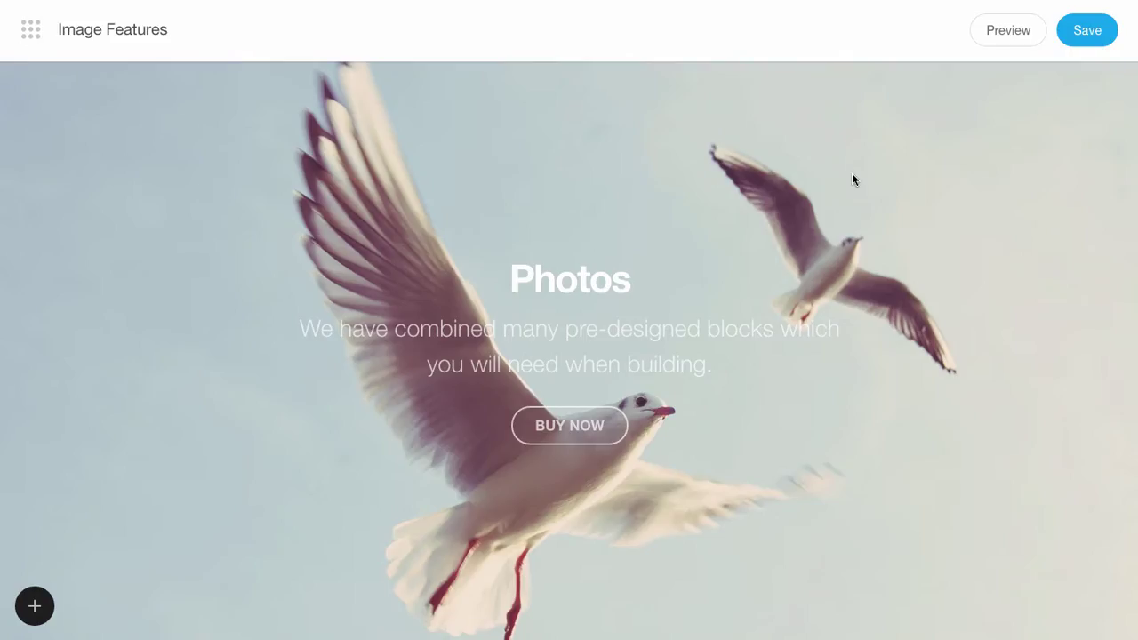
# Add the three-column Microblogging grid block below the cover.
pyautogui.click(35, 606)
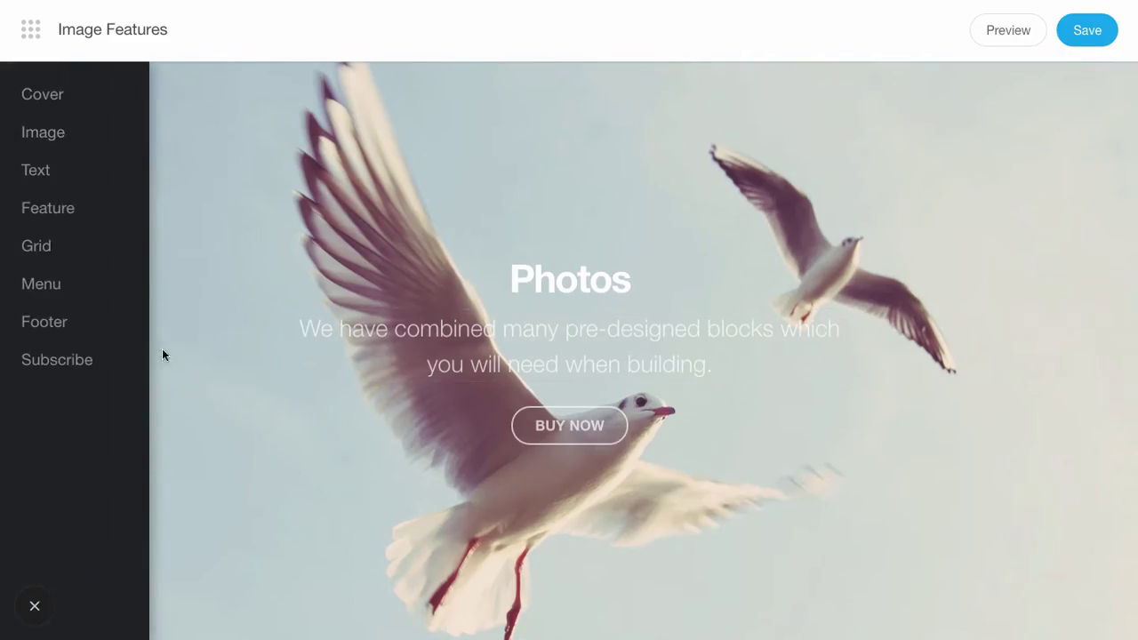
pyautogui.click(103, 254)
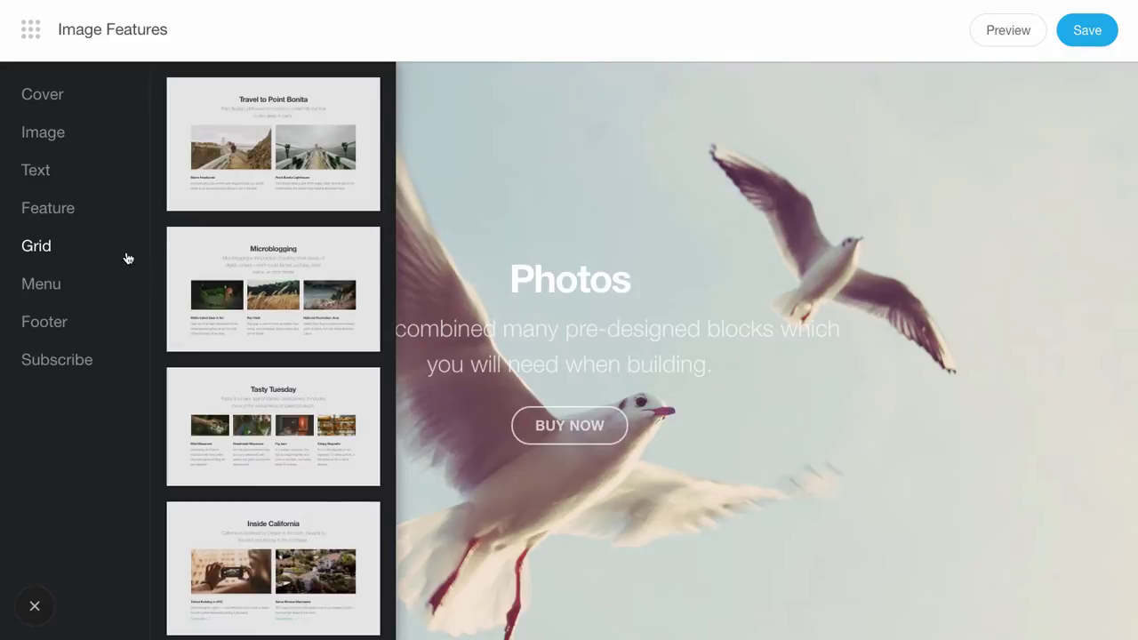
pyautogui.click(233, 272)
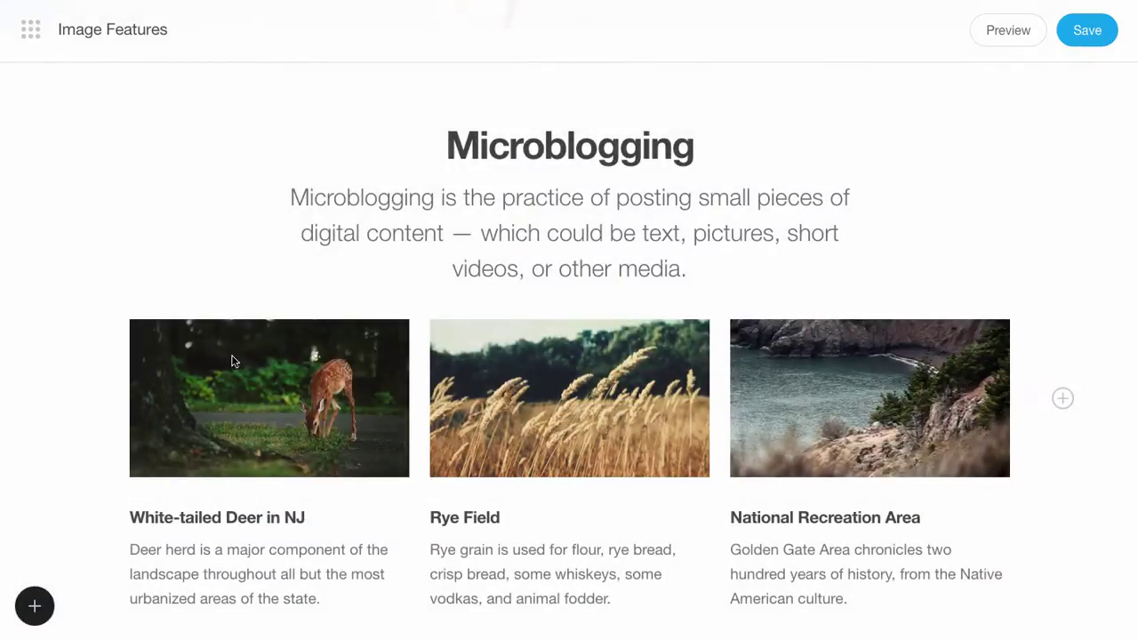
# Replace the White-tailed Deer image in the grid with photo-9.jpg.
pyautogui.click(225, 294)
pyautogui.click(204, 361)
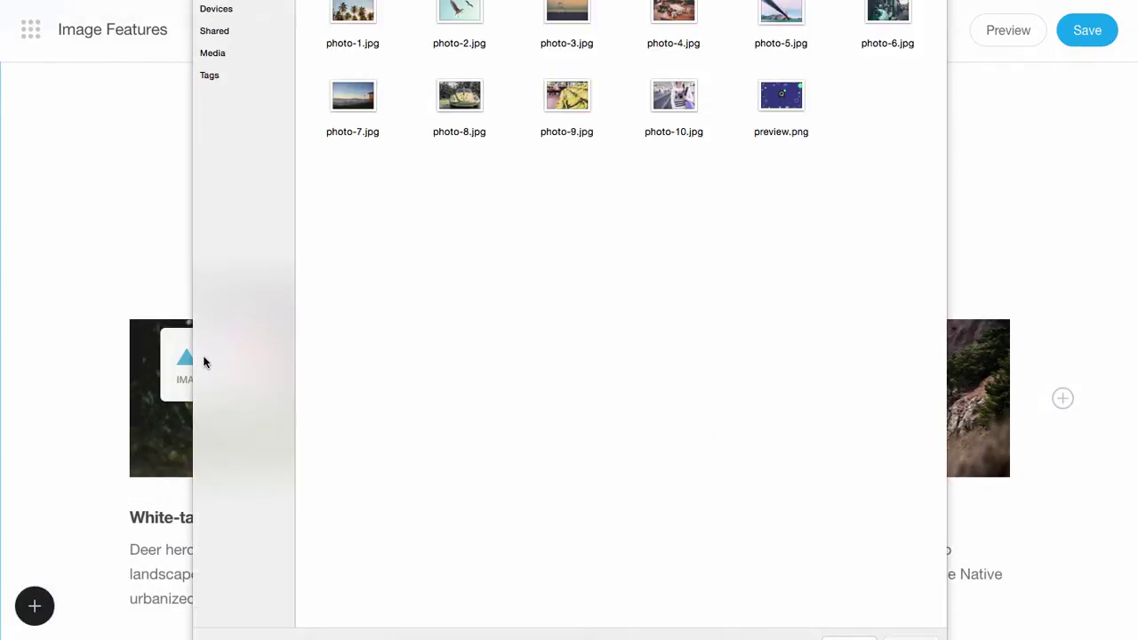
pyautogui.click(553, 102)
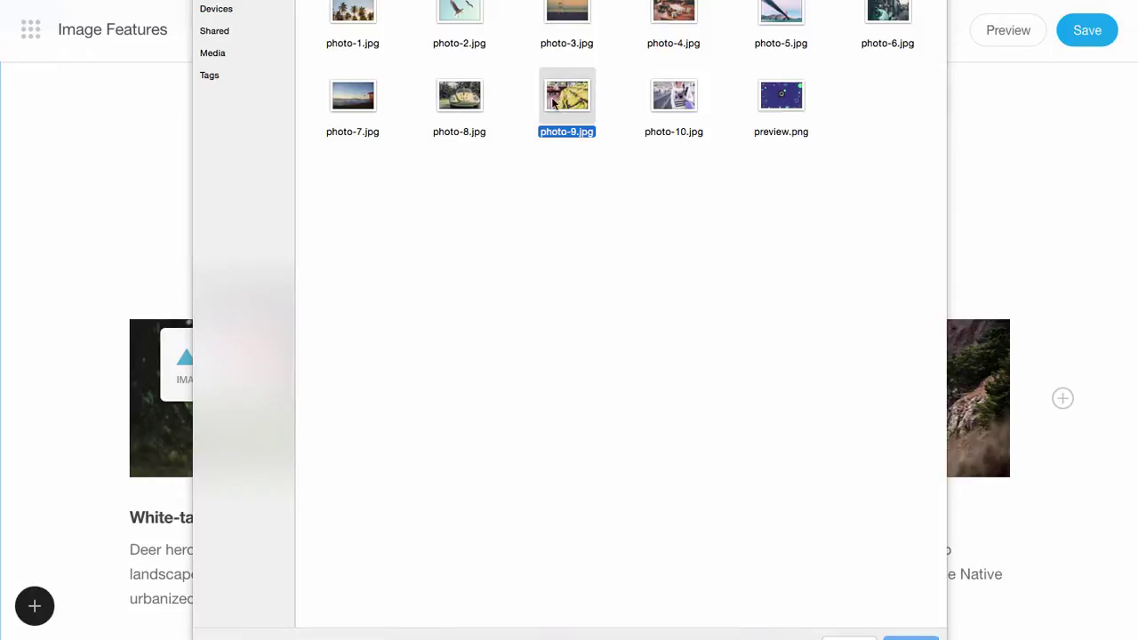
pyautogui.click(909, 637)
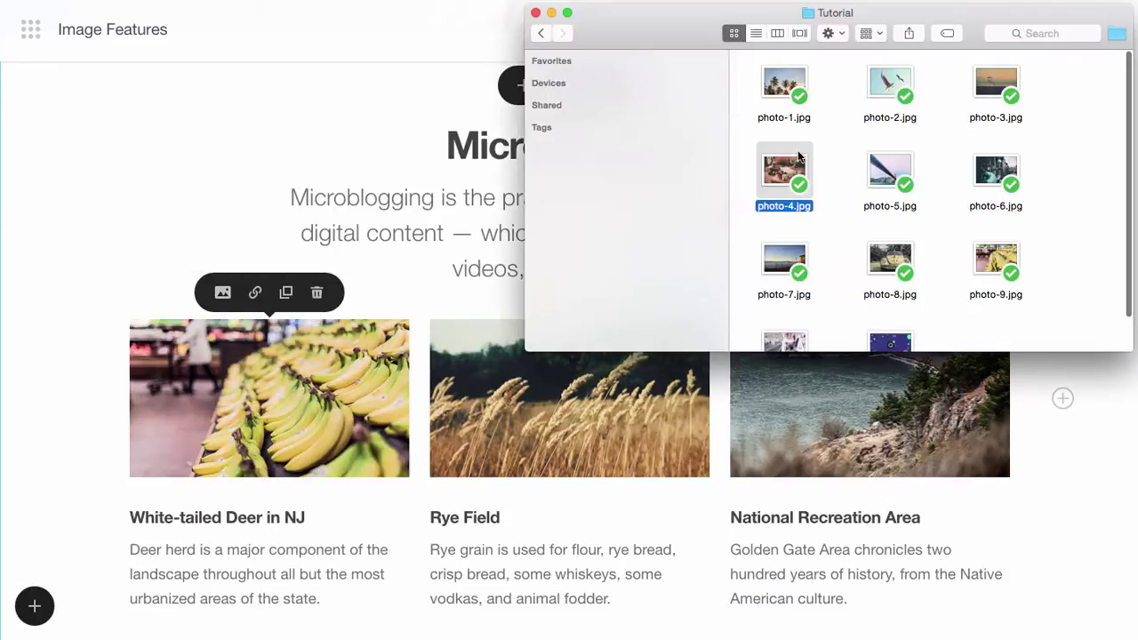
# Replace the Rye Field image with photo-4.jpg and the National Recreation Area image with photo-8.jpg from the Tutorial folder.
pyautogui.moveTo(785, 170); pyautogui.dragTo(669, 382)
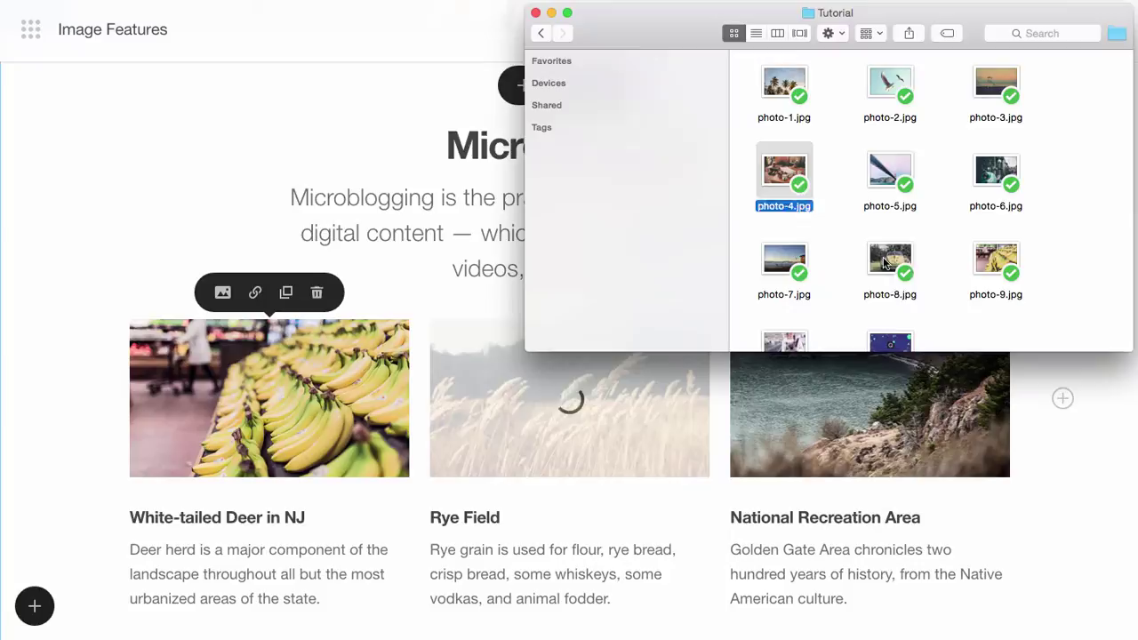
pyautogui.moveTo(890, 260); pyautogui.dragTo(818, 393)
pyautogui.click(708, 500)
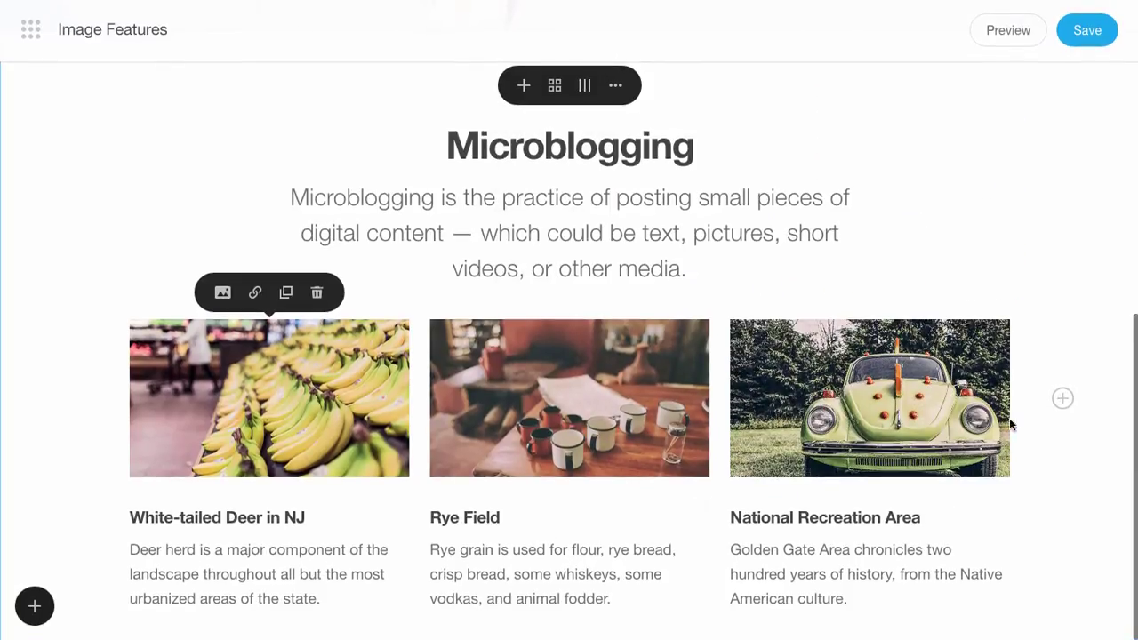
# Add a fourth grid item with photo-10.jpg, the title "My Title" and the text "Description".
pyautogui.click(1062, 396)
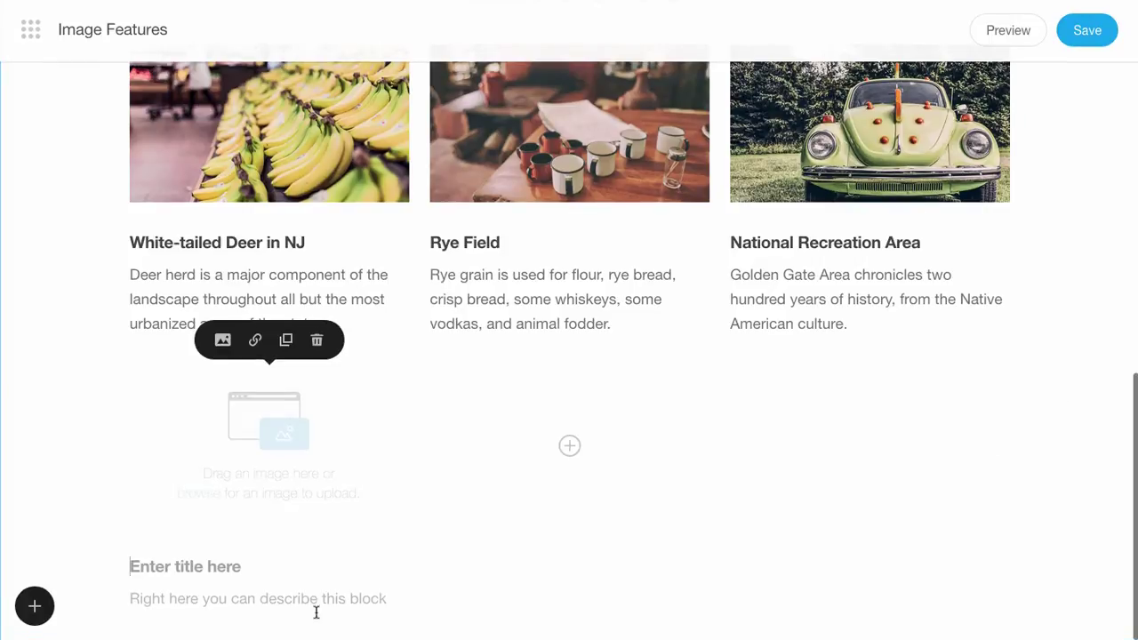
pyautogui.press('super+Tab')
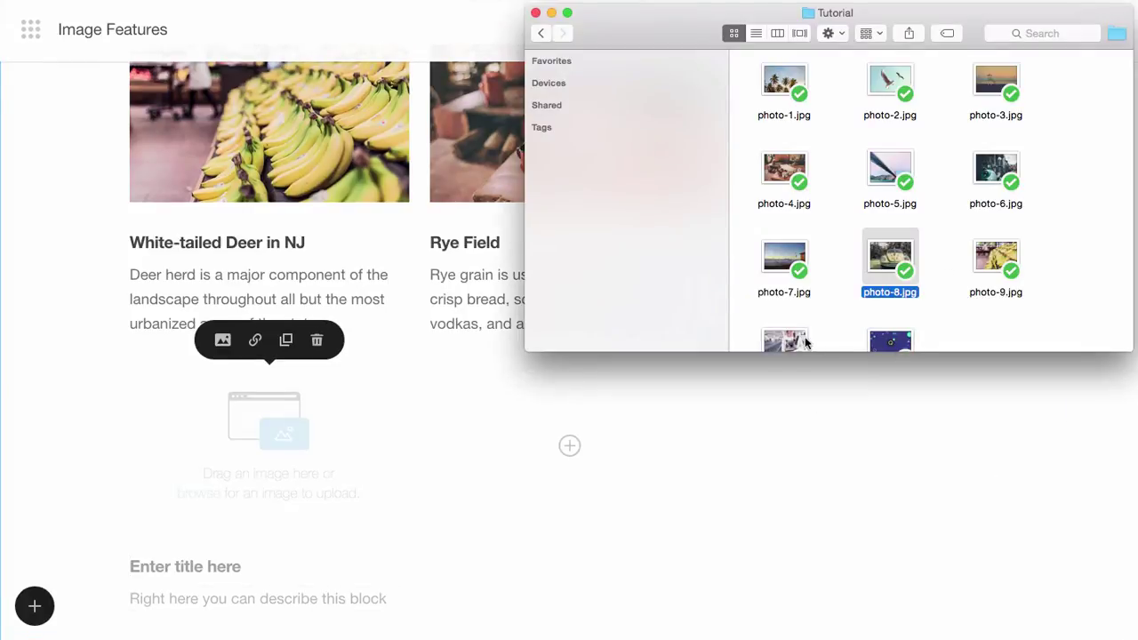
pyautogui.moveTo(804, 343); pyautogui.dragTo(249, 429)
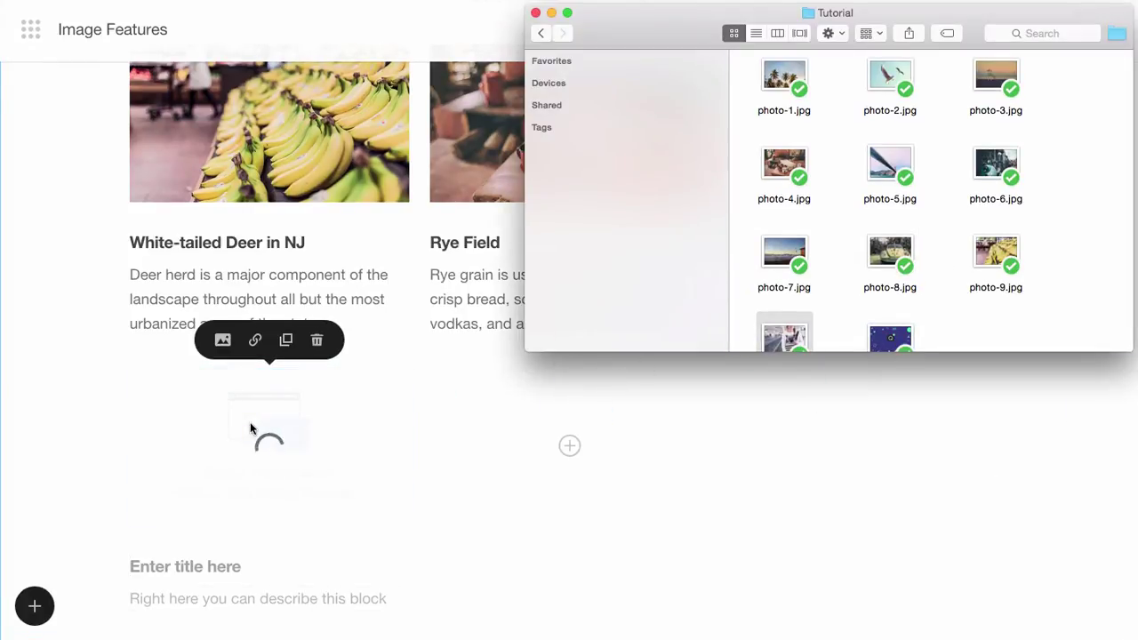
pyautogui.click(223, 569)
pyautogui.click(228, 564)
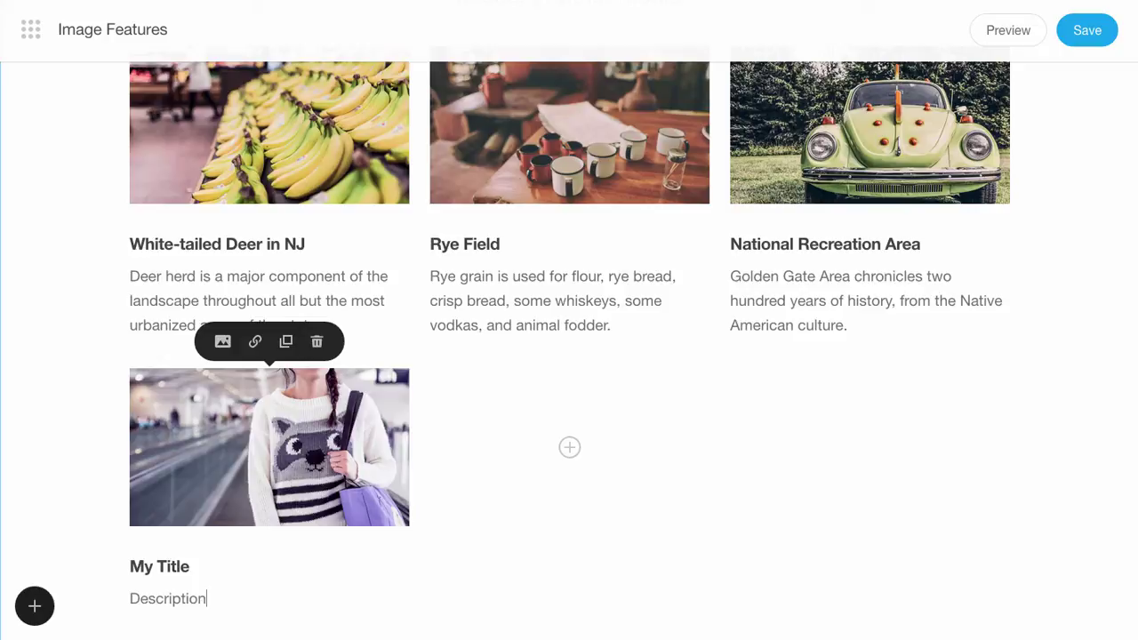
# Duplicate the Rye Field item twice to fill the grid's second row.
pyautogui.scroll(2, 465, 427)
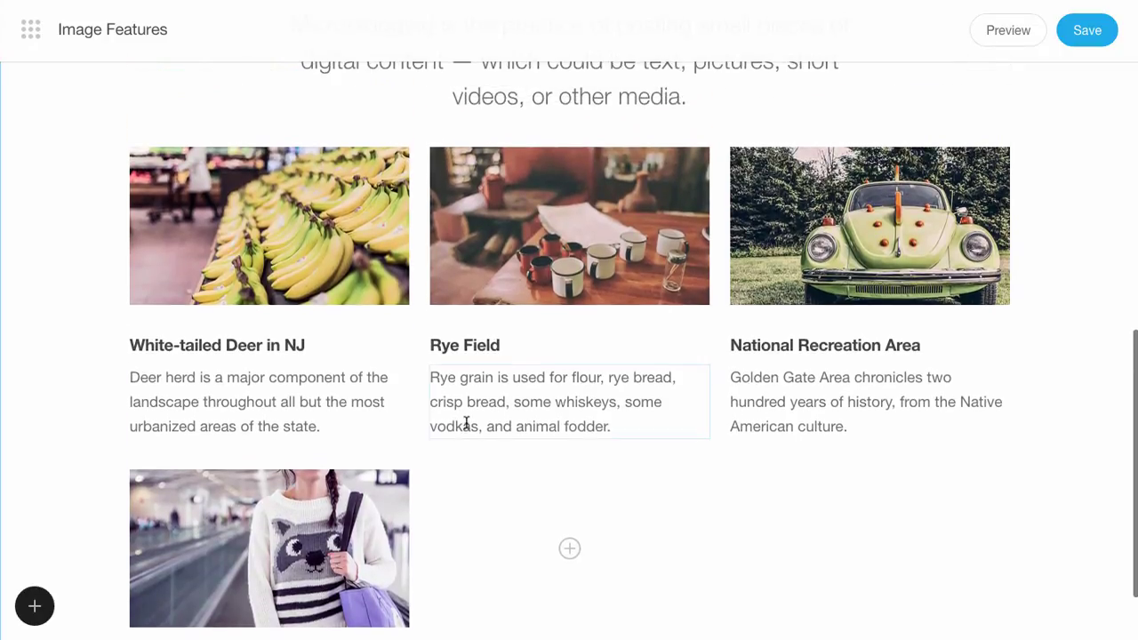
pyautogui.moveTo(485, 230)
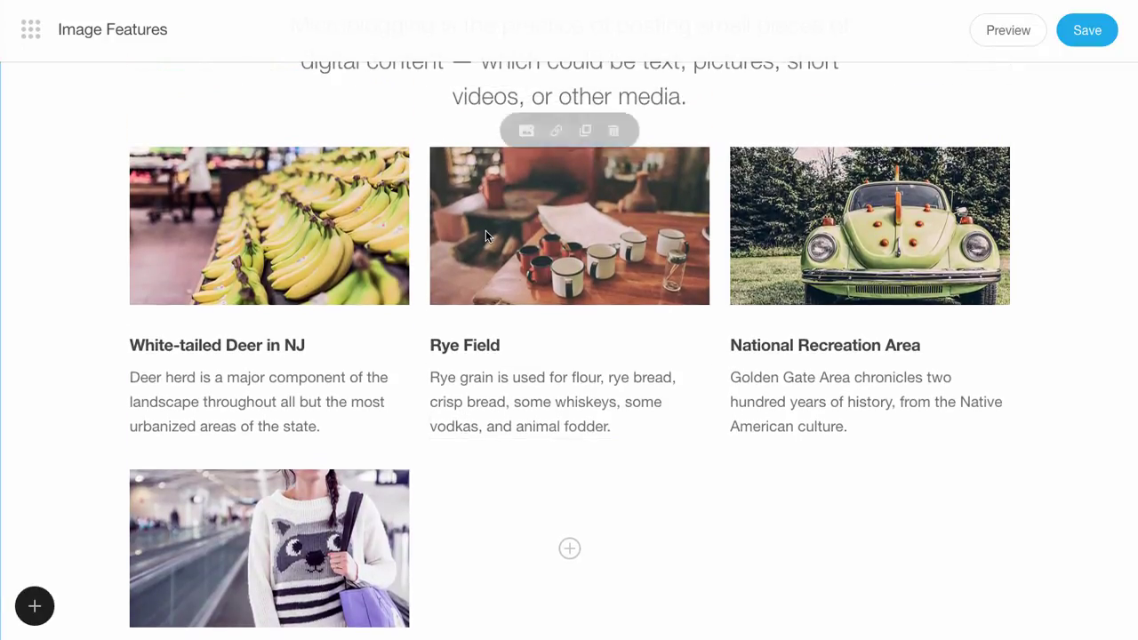
pyautogui.click(587, 120)
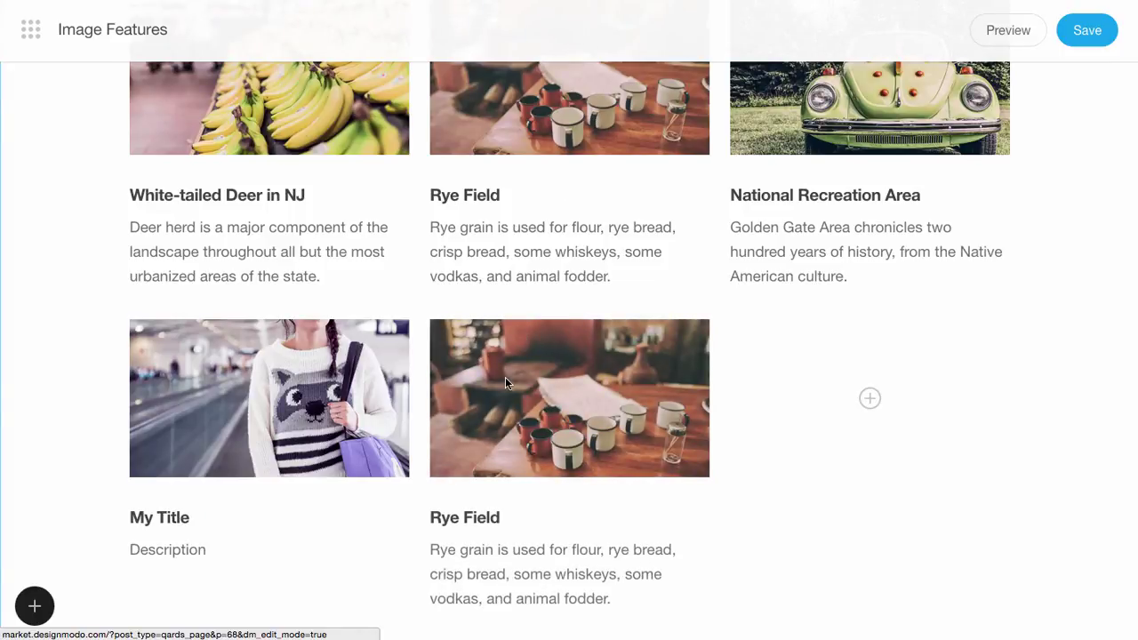
pyautogui.moveTo(505, 377)
pyautogui.click(587, 293)
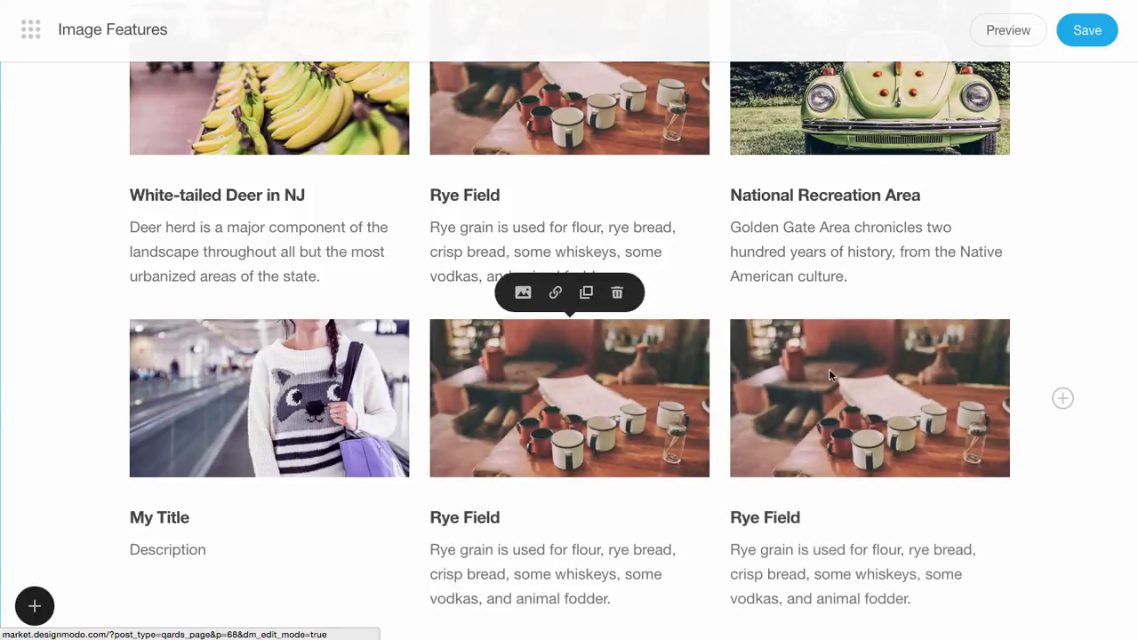
# Set the Microblogging grid block to 2 columns.
pyautogui.scroll(3, 724, 306)
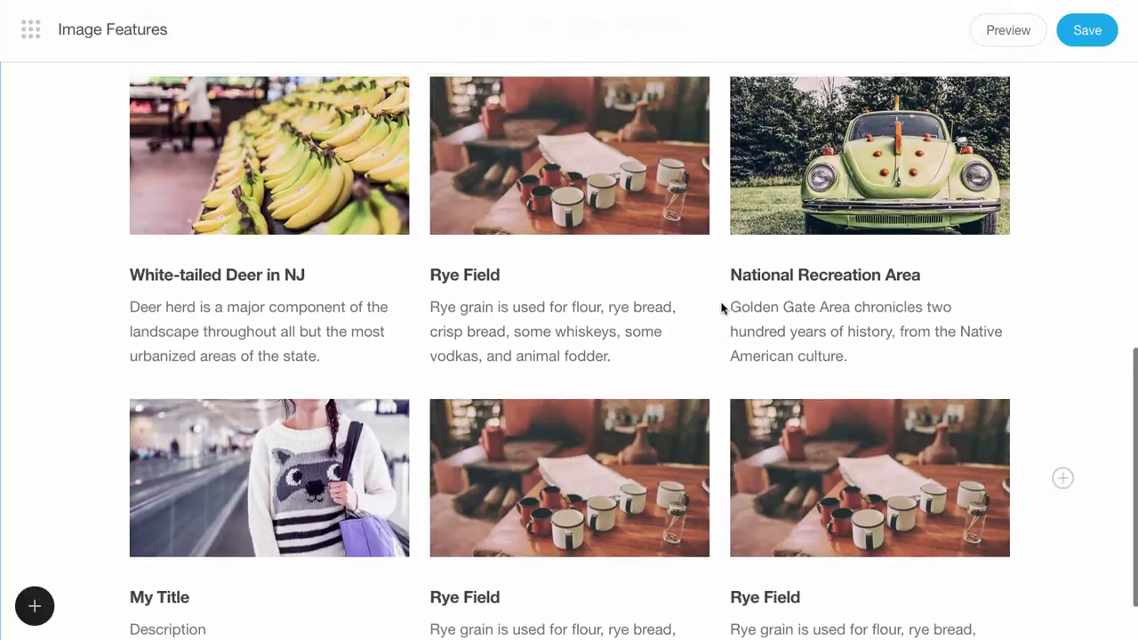
pyautogui.scroll(1, 722, 307)
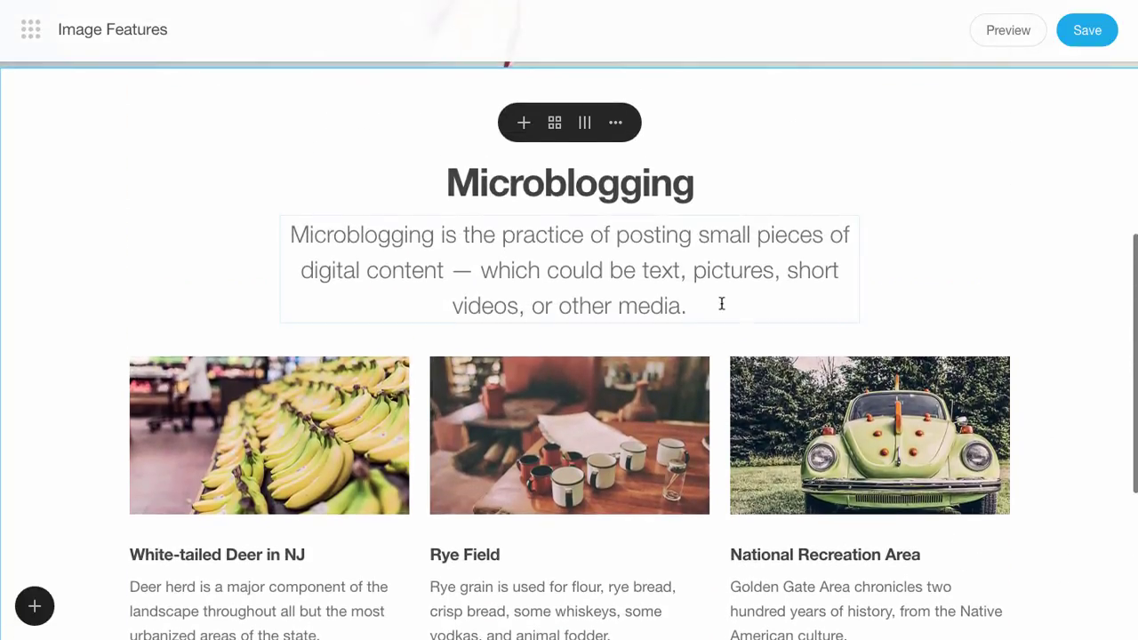
pyautogui.click(584, 135)
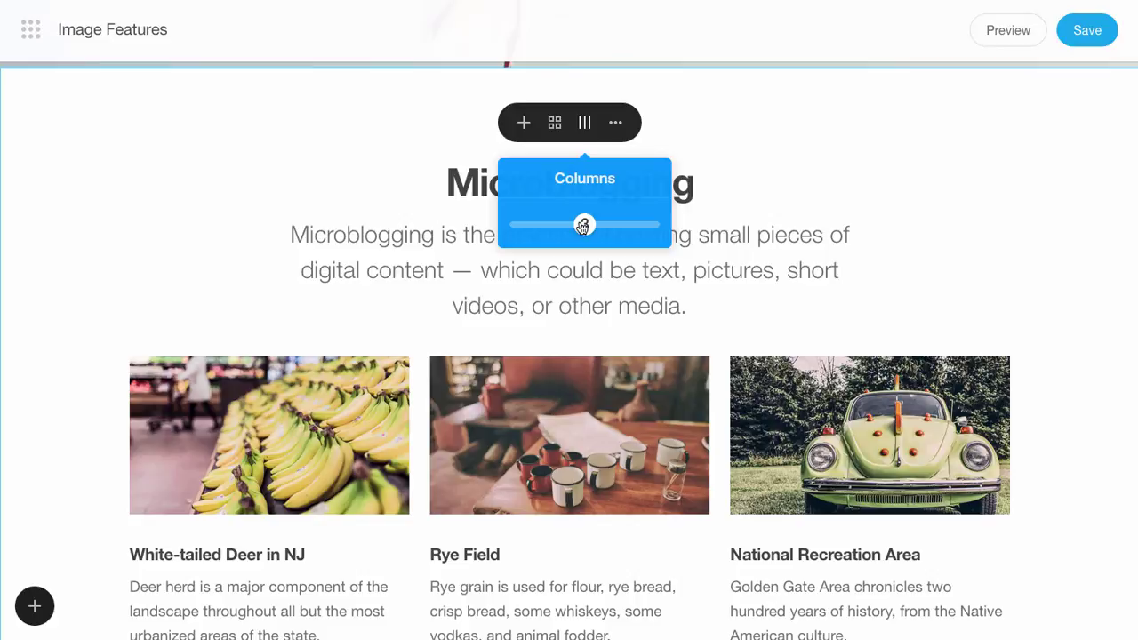
pyautogui.moveTo(551, 232); pyautogui.dragTo(535, 233)
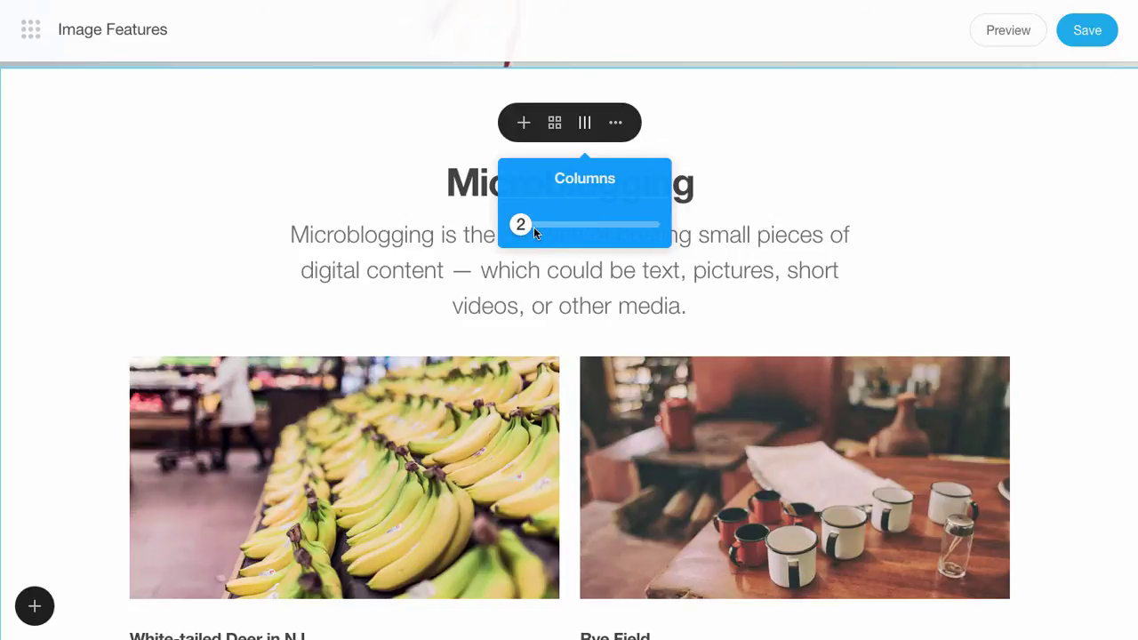
# Set the Microblogging grid block to 4 columns.
pyautogui.scroll(-8, 576, 324)
pyautogui.scroll(-3, 573, 328)
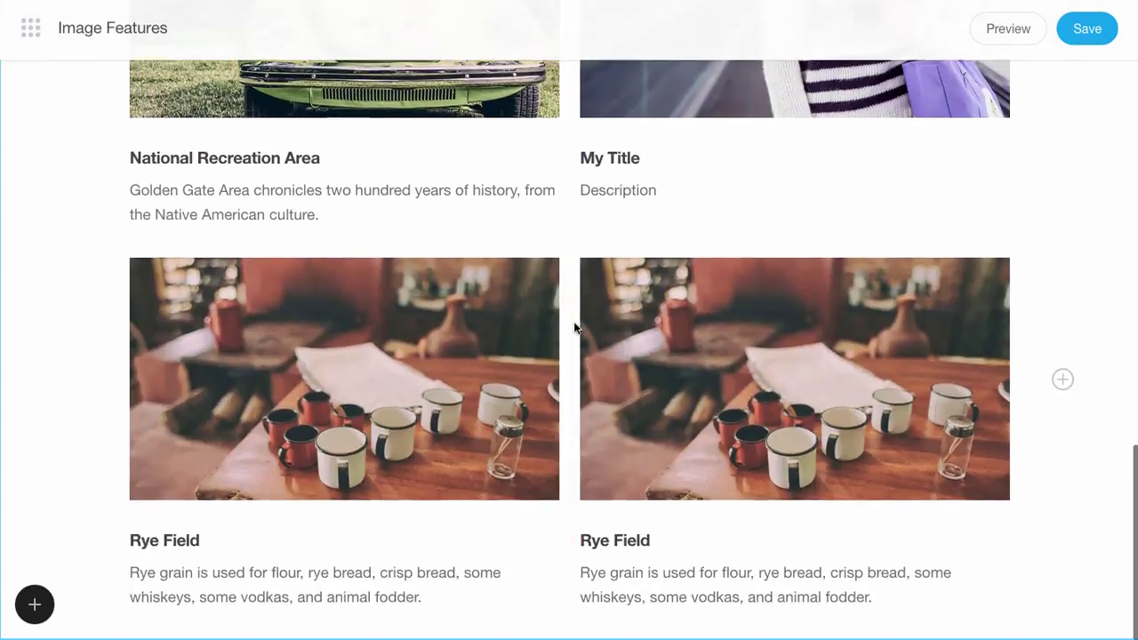
pyautogui.scroll(9, 573, 328)
pyautogui.scroll(1, 573, 328)
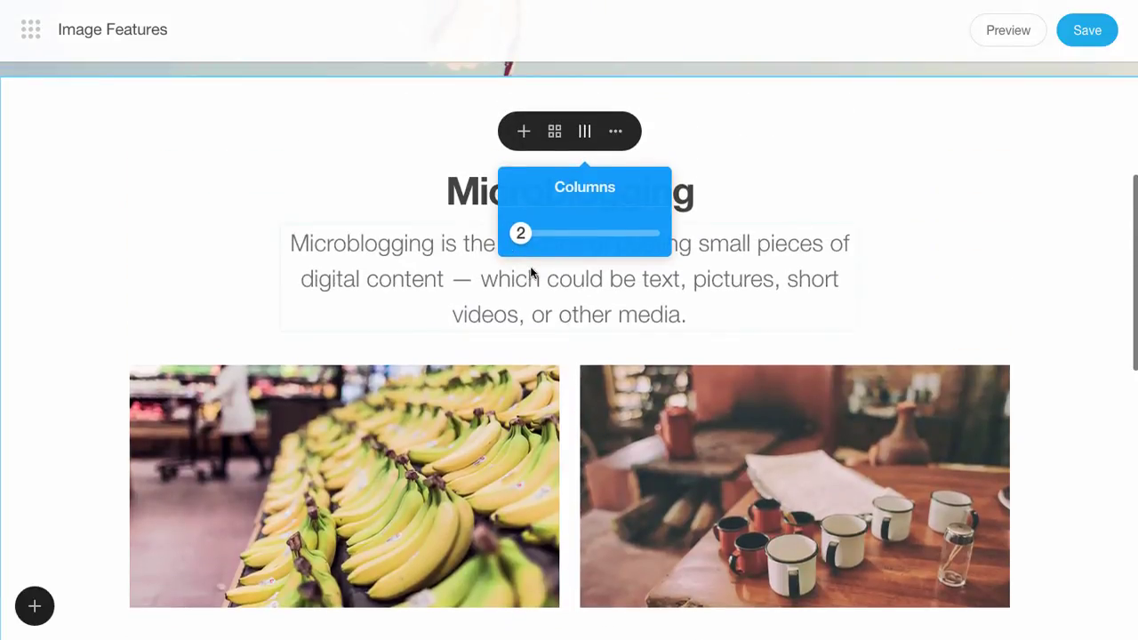
pyautogui.moveTo(521, 233); pyautogui.dragTo(646, 234)
# Add another item at the end of the grid and give it the image photo-6.jpg.
pyautogui.scroll(-3, 545, 323)
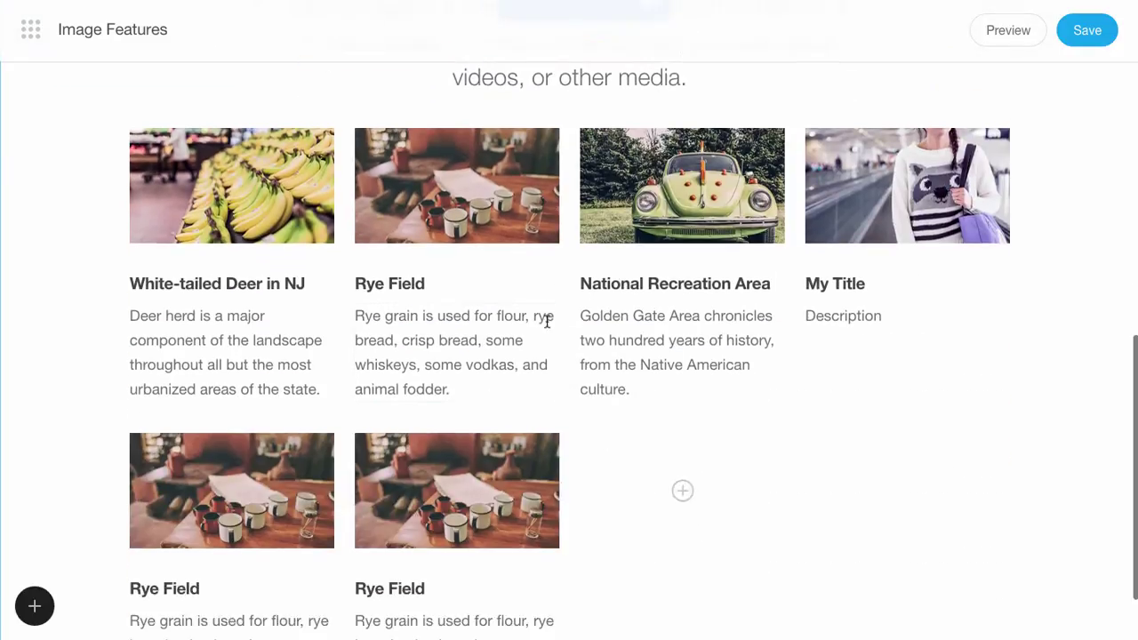
pyautogui.click(682, 489)
pyautogui.press('super+Tab')
pyautogui.moveTo(996, 164); pyautogui.dragTo(711, 471)
# Replace the images of the two duplicated Rye Field items with photo-5.jpg for the first and photo-7.jpg for the second.
pyautogui.moveTo(784, 252); pyautogui.dragTo(471, 471)
pyautogui.moveTo(890, 164); pyautogui.dragTo(267, 474)
pyautogui.click(876, 463)
# Give the grid block a gradient background running from dark blue to teal.
pyautogui.scroll(-2, 875, 463)
pyautogui.scroll(4, 889, 421)
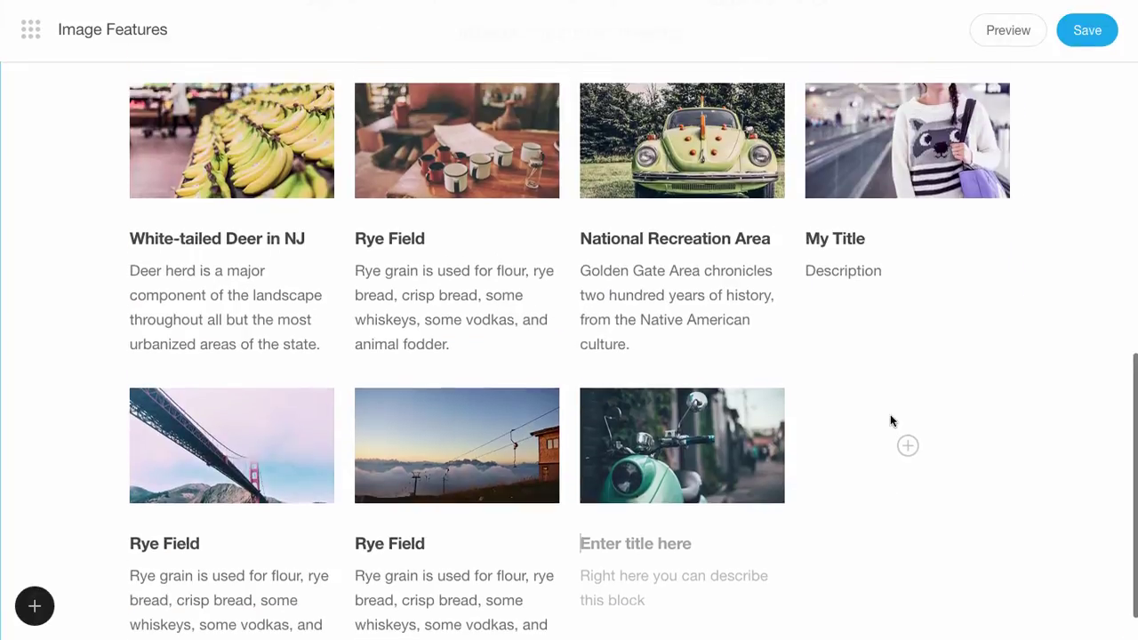
pyautogui.click(615, 117)
pyautogui.click(620, 246)
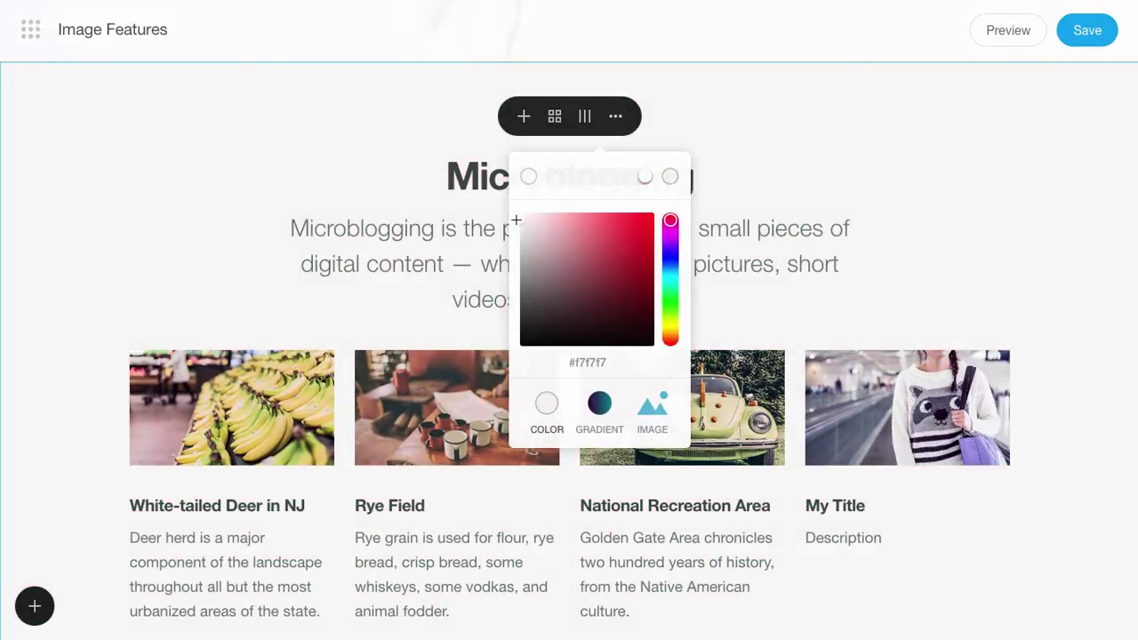
pyautogui.click(599, 407)
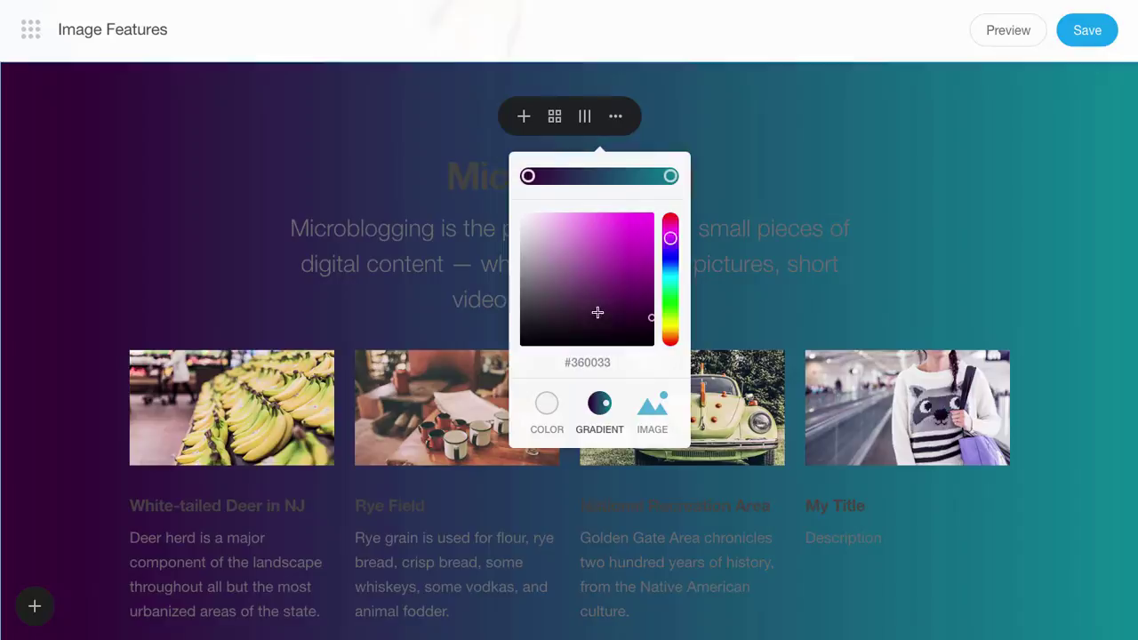
pyautogui.moveTo(597, 313); pyautogui.dragTo(656, 294)
pyautogui.moveTo(670, 242)
pyautogui.mouseDown()
pyautogui.moveTo(671, 266)
pyautogui.moveTo(671, 257)
pyautogui.mouseUp()
pyautogui.click(154, 583)
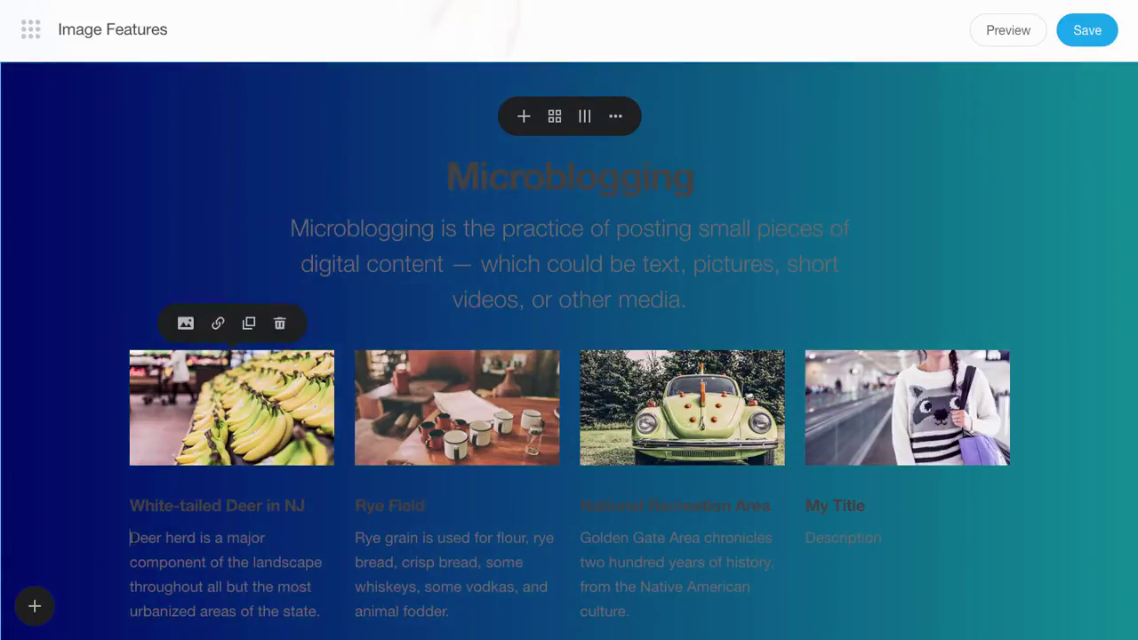
# Change the grid items' description text to white.
pyautogui.moveTo(132, 539); pyautogui.dragTo(320, 612)
pyautogui.click(252, 511)
pyautogui.click(147, 369)
# Change the grid items' title text to white.
pyautogui.moveTo(131, 506); pyautogui.dragTo(306, 506)
pyautogui.click(242, 469)
pyautogui.click(139, 336)
pyautogui.click(13, 399)
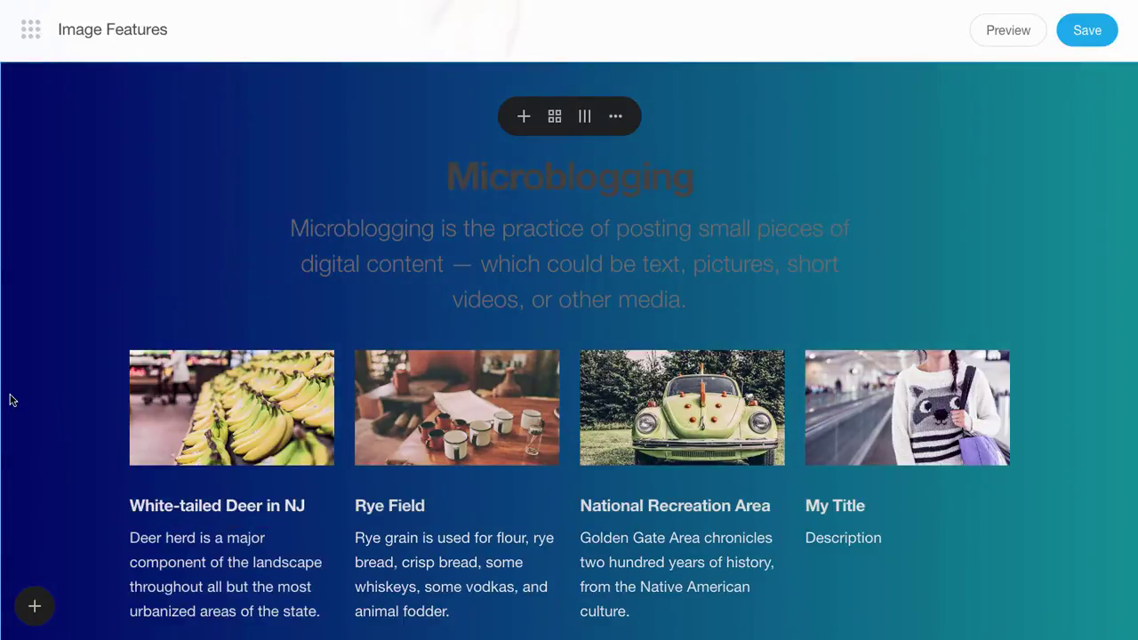
# Hide the grid block's header, hero, title and description elements, keeping only the media shown.
pyautogui.click(554, 116)
pyautogui.click(564, 221)
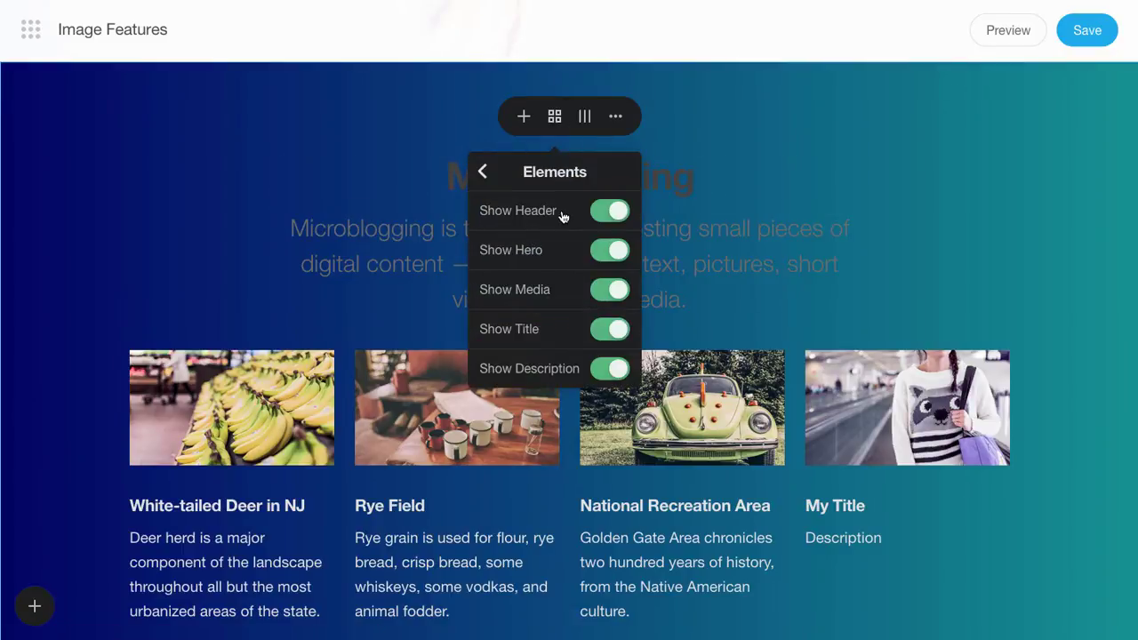
pyautogui.click(609, 213)
pyautogui.click(613, 253)
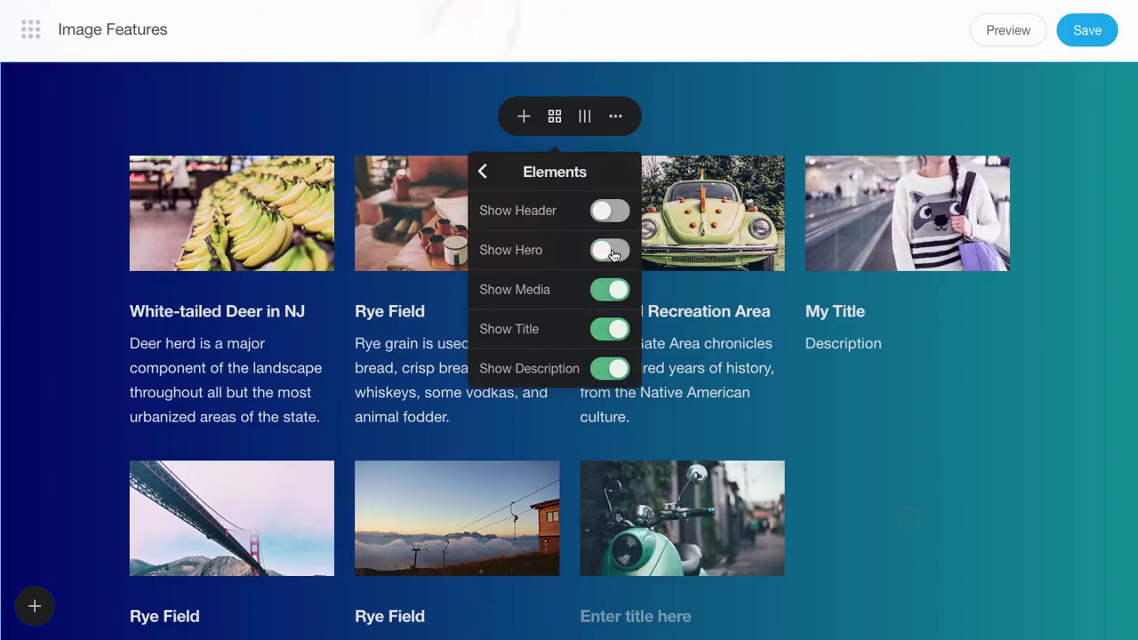
pyautogui.click(615, 329)
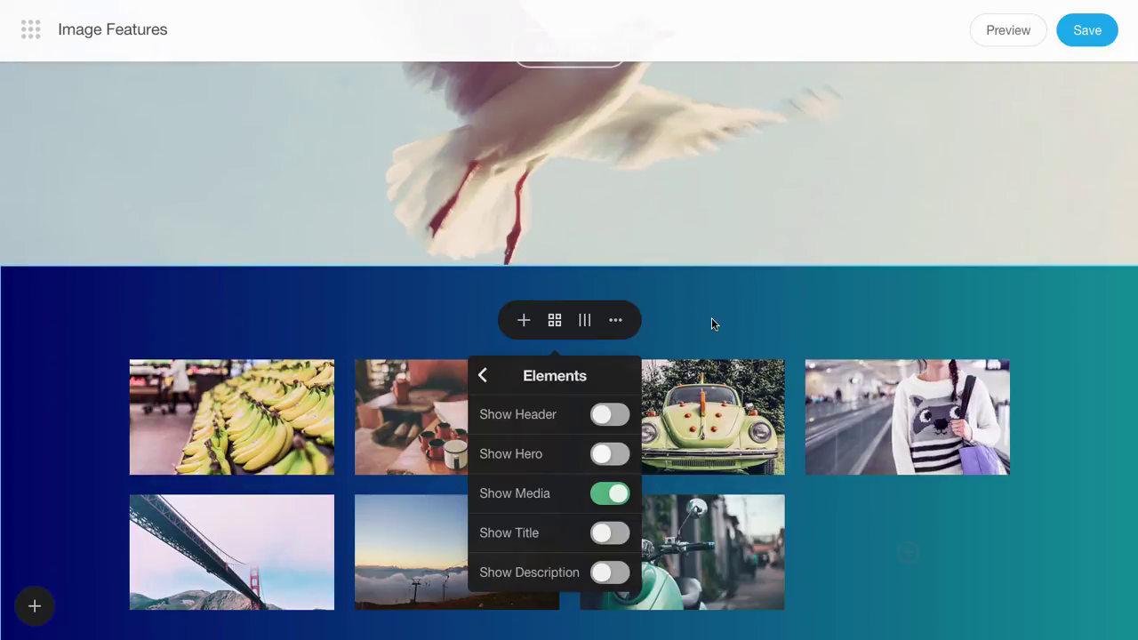
# Add an eighth item to the grid block and fill it with photo-1.jpg from the Tutorial folder.
pyautogui.click(525, 321)
pyautogui.press('super+Tab')
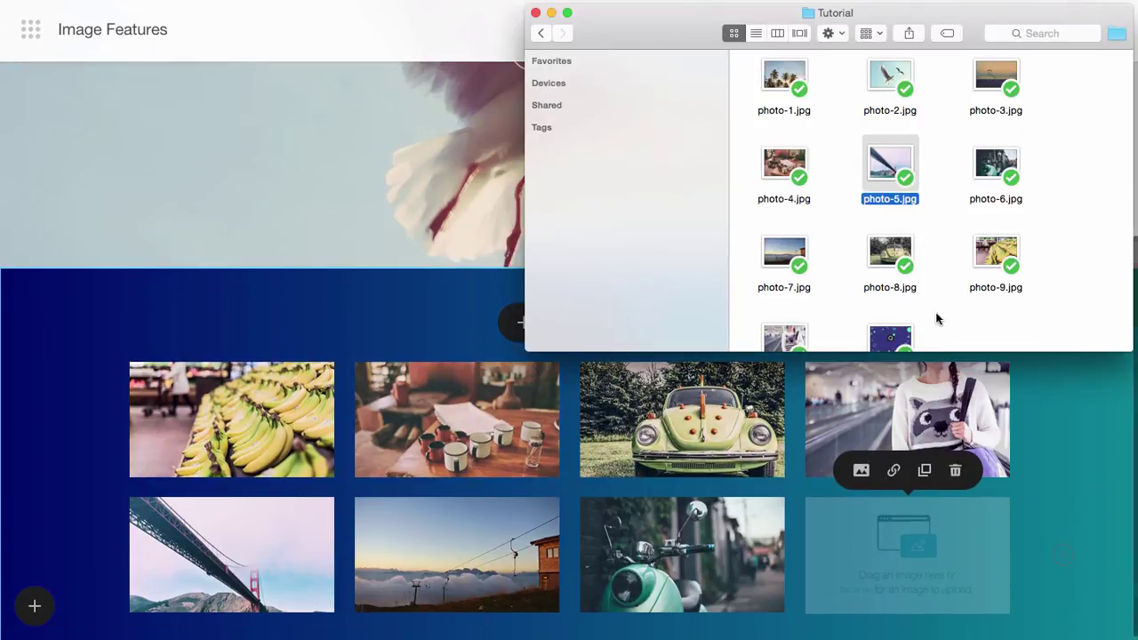
pyautogui.moveTo(792, 112); pyautogui.dragTo(910, 534)
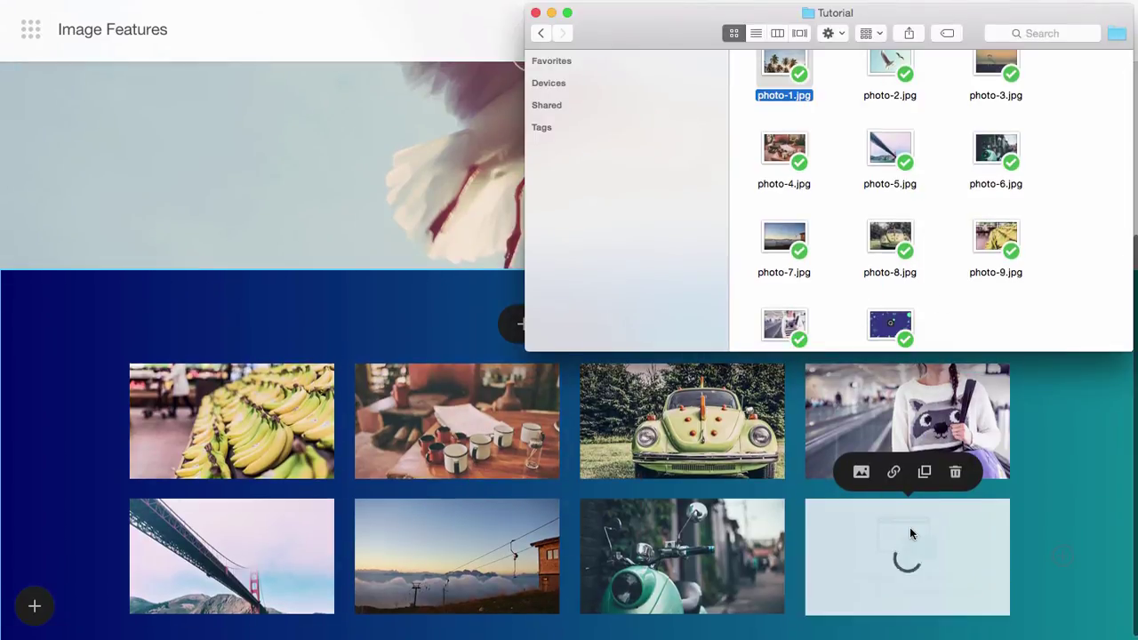
pyautogui.click(1036, 472)
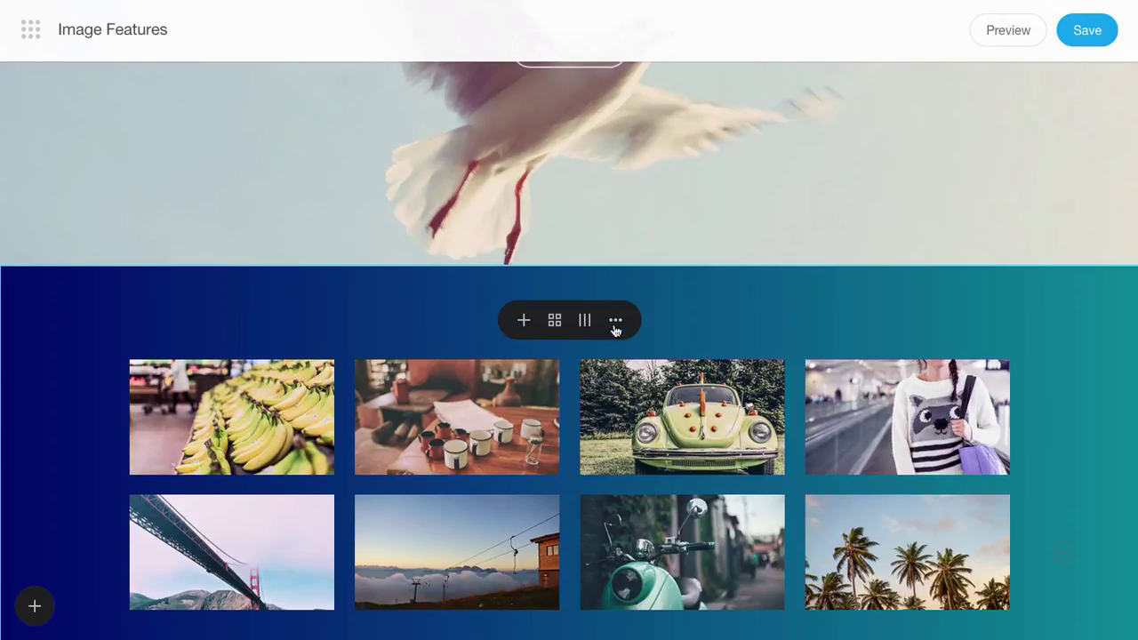
# Set both the top and bottom padding of the grid block to 12.
pyautogui.click(615, 322)
pyautogui.click(616, 453)
pyautogui.click(612, 418)
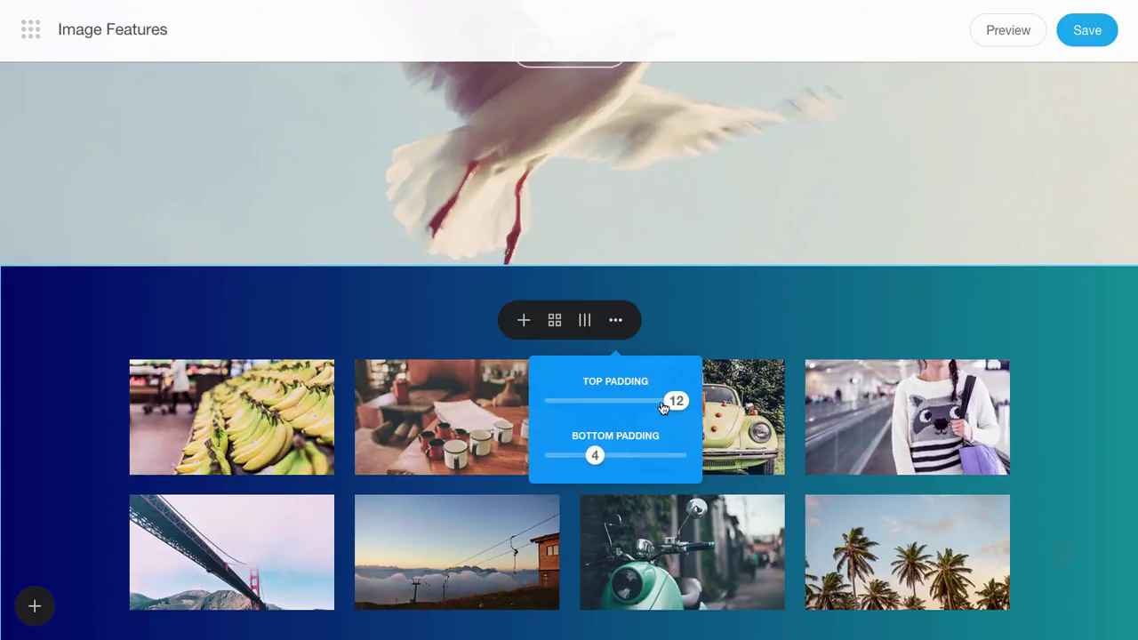
pyautogui.moveTo(673, 400); pyautogui.dragTo(604, 405)
pyautogui.moveTo(604, 456); pyautogui.dragTo(676, 456)
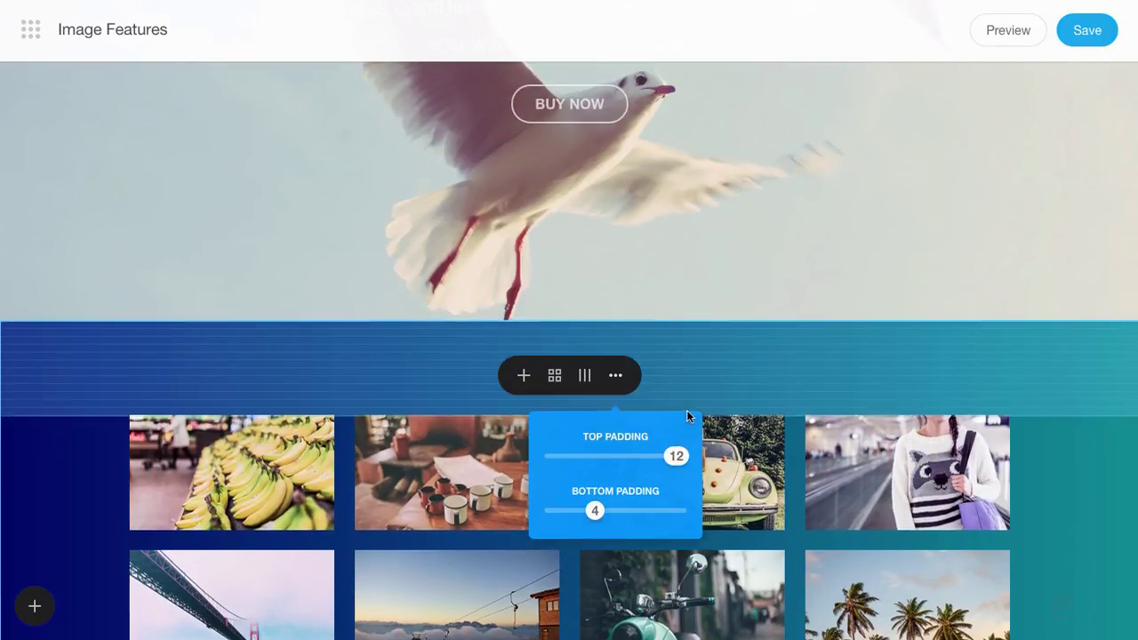
pyautogui.moveTo(595, 455); pyautogui.dragTo(676, 455)
pyautogui.scroll(-2, 740, 472)
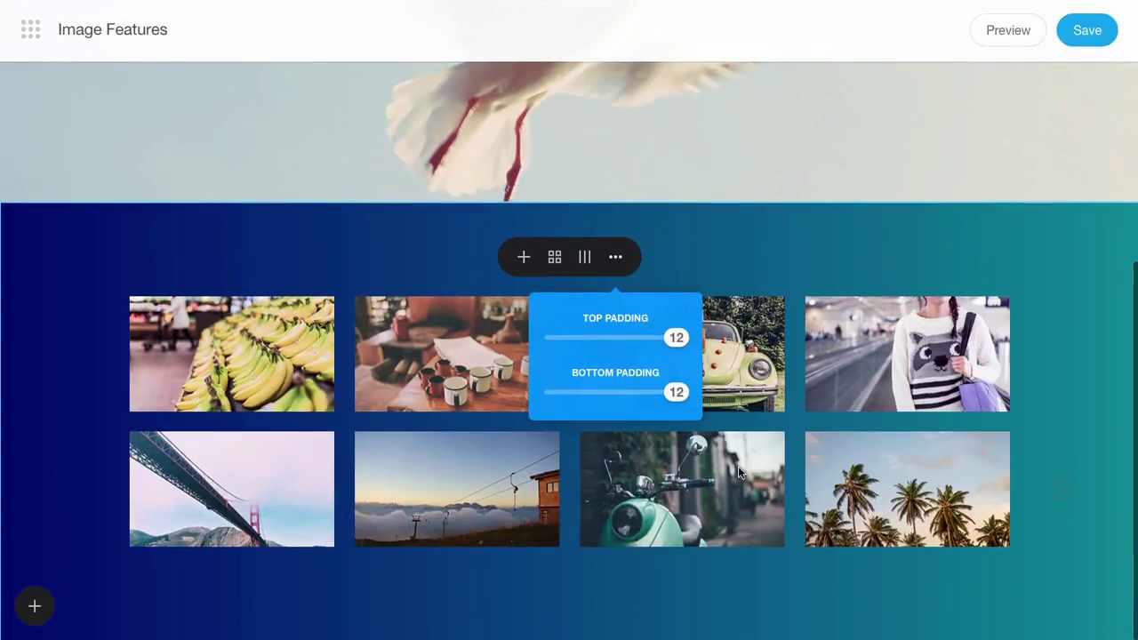
# Change the grid block's background to a solid light grey.
pyautogui.click(590, 619)
pyautogui.click(615, 258)
pyautogui.click(615, 391)
pyautogui.click(613, 314)
pyautogui.click(547, 545)
pyautogui.click(522, 365)
pyautogui.click(1059, 288)
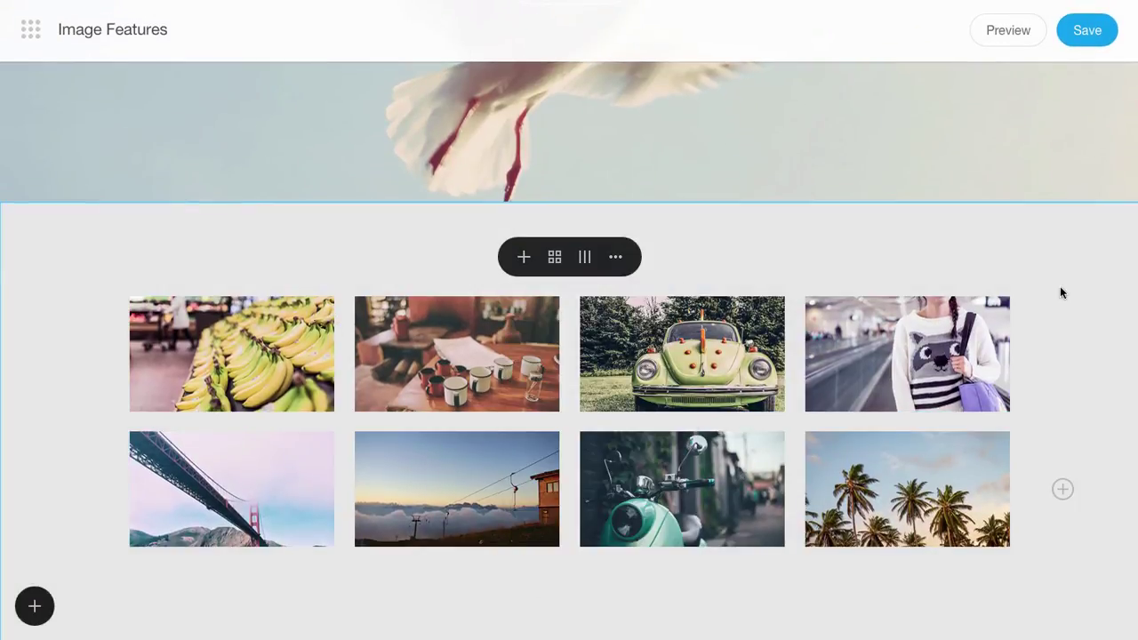
# Reduce the number of columns in the grid block and look over the rearranged photos.
pyautogui.click(584, 257)
pyautogui.moveTo(614, 358); pyautogui.dragTo(521, 359)
pyautogui.scroll(-7, 865, 248)
pyautogui.scroll(7, 864, 247)
# Delete the photo grid block below the seagull cover.
pyautogui.click(615, 207)
pyautogui.click(615, 420)
pyautogui.click(846, 170)
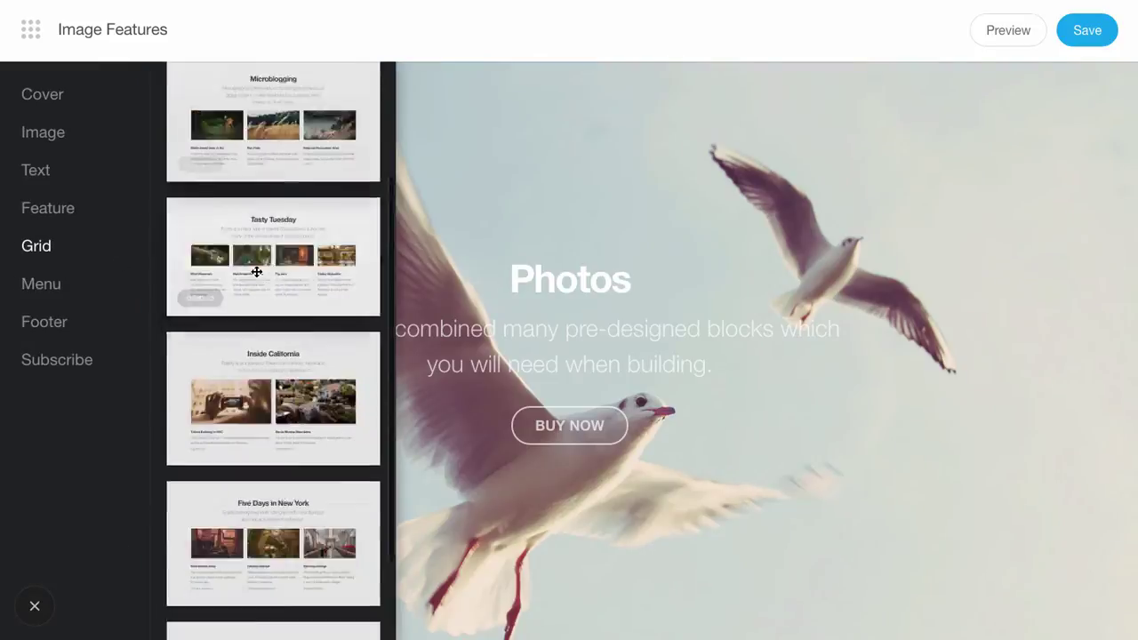